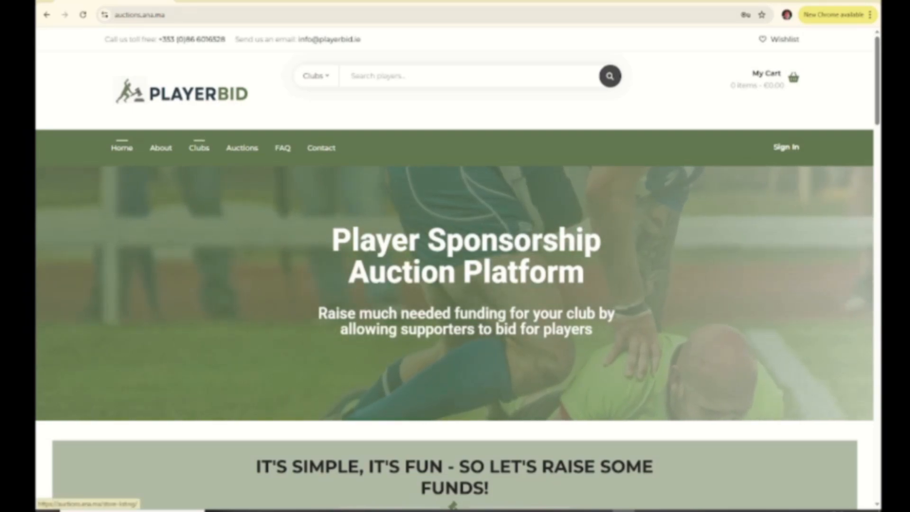
# - Go to the Clubs store list and open the Enniscorthy club's store page
pyautogui.click(199, 148)
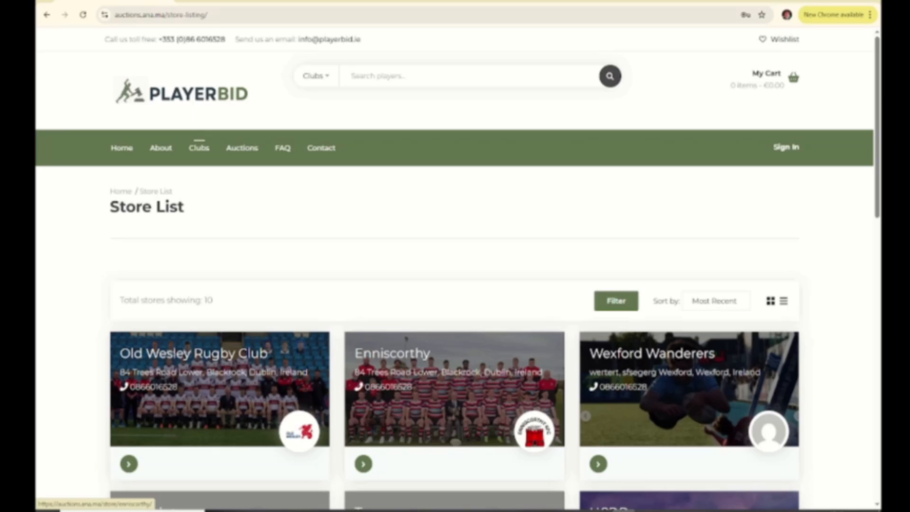
pyautogui.click(392, 353)
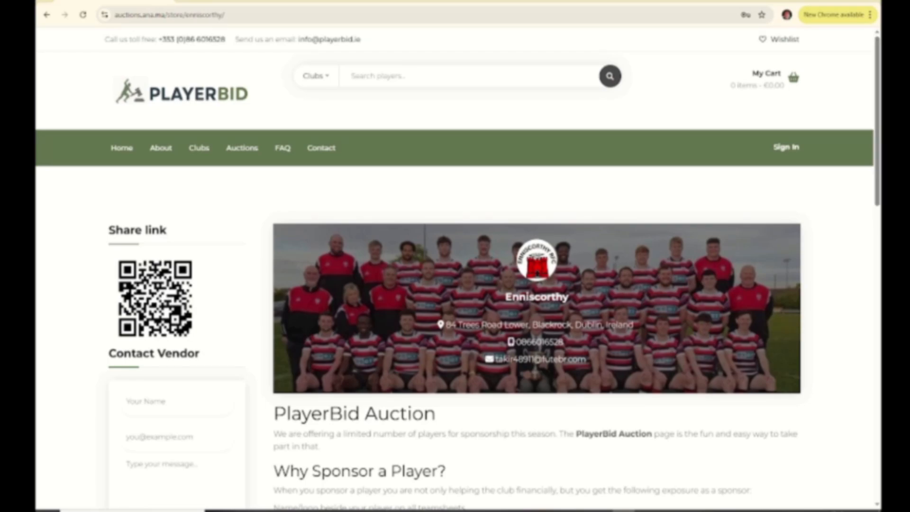
# - Highlight the three benefit lines under 'Why Sponsor a Player?' on the Enniscorthy page
pyautogui.scroll(-1, 454, 256)
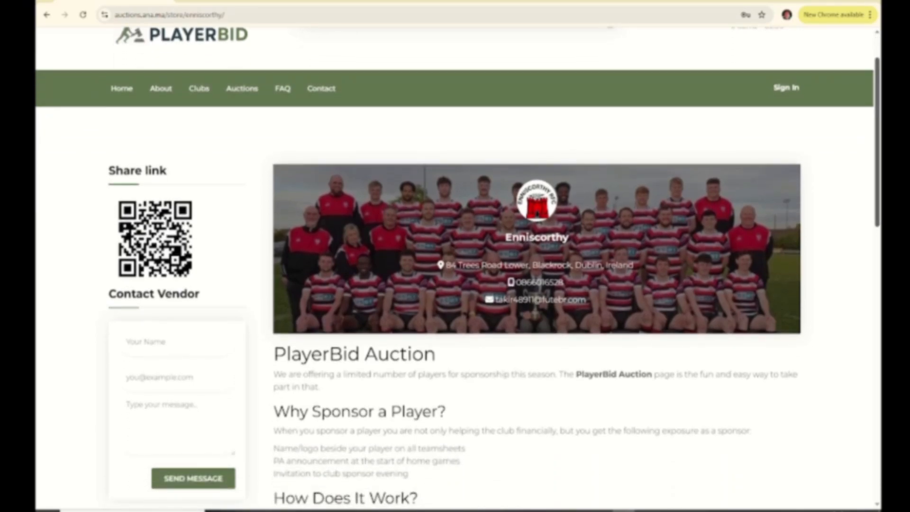
pyautogui.scroll(-2, 455, 256)
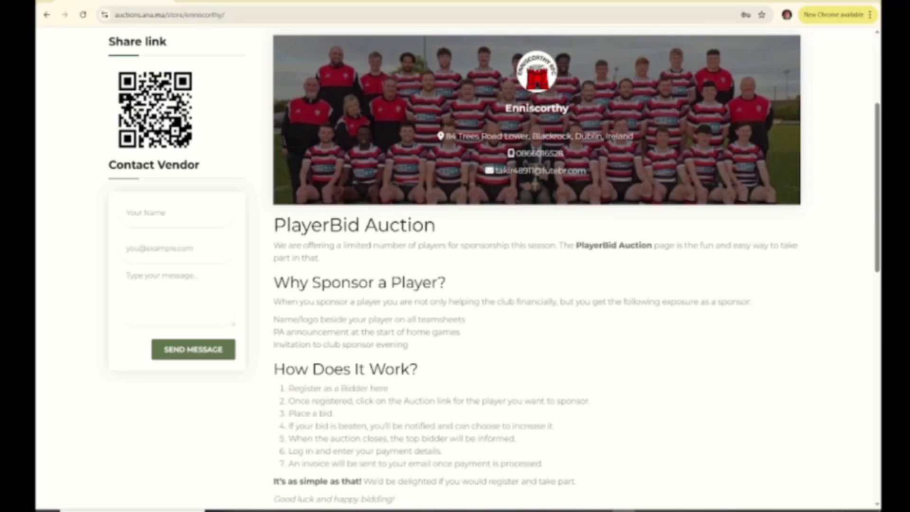
pyautogui.moveTo(273, 319); pyautogui.dragTo(408, 344)
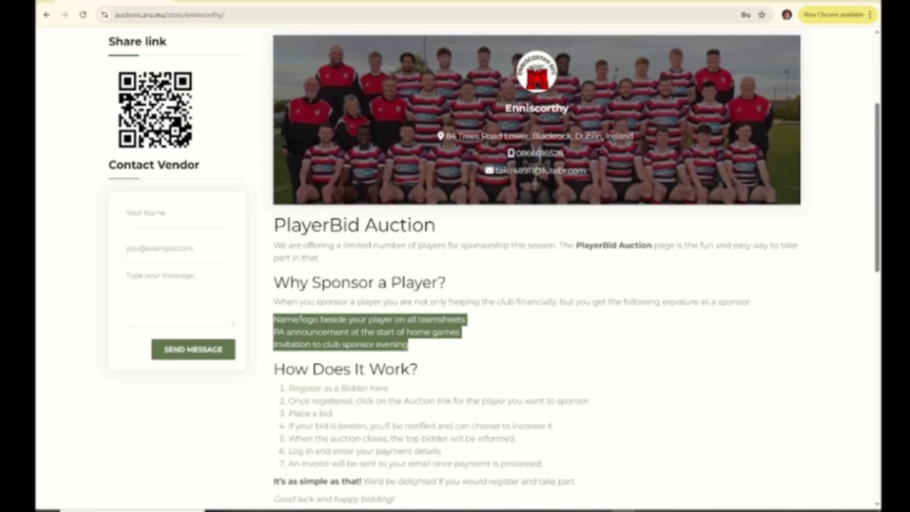
pyautogui.scroll(-1, 493, 265)
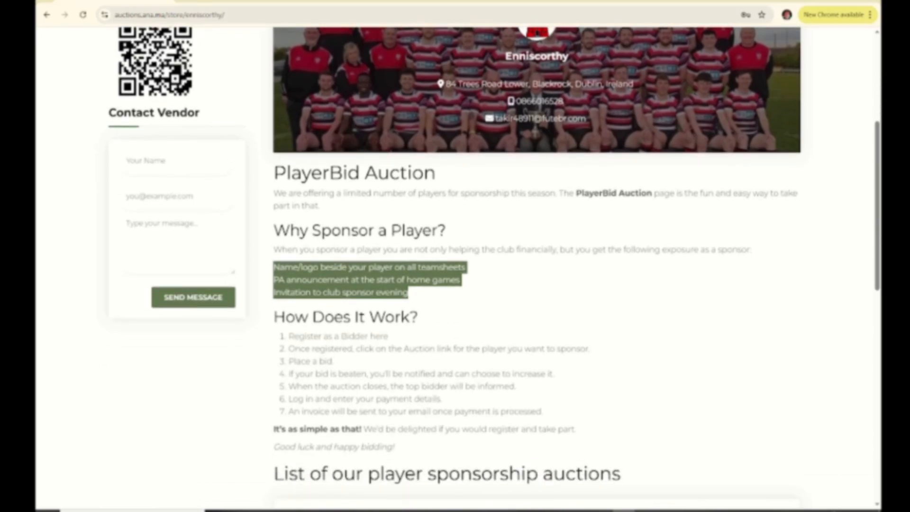
# - Scroll to the sponsorship auctions list to view the player card with about 14 days left
pyautogui.scroll(2, 457, 265)
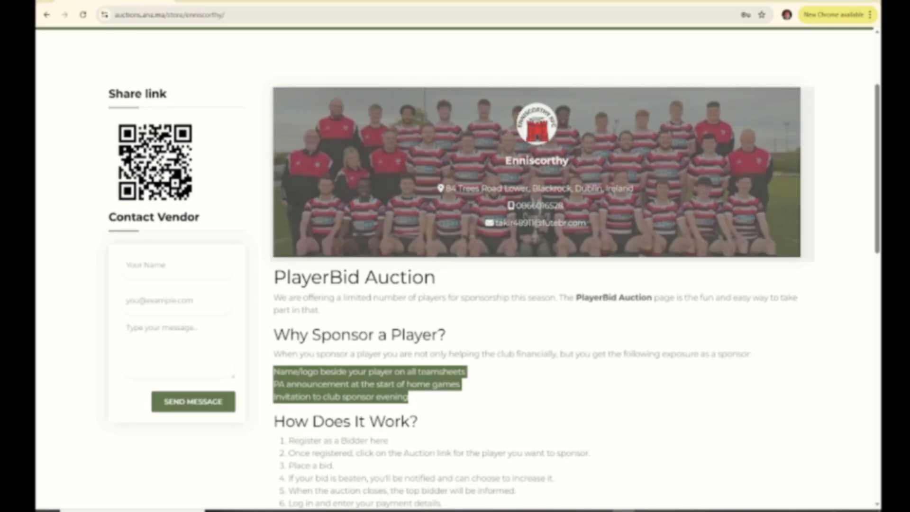
pyautogui.scroll(-2, 455, 266)
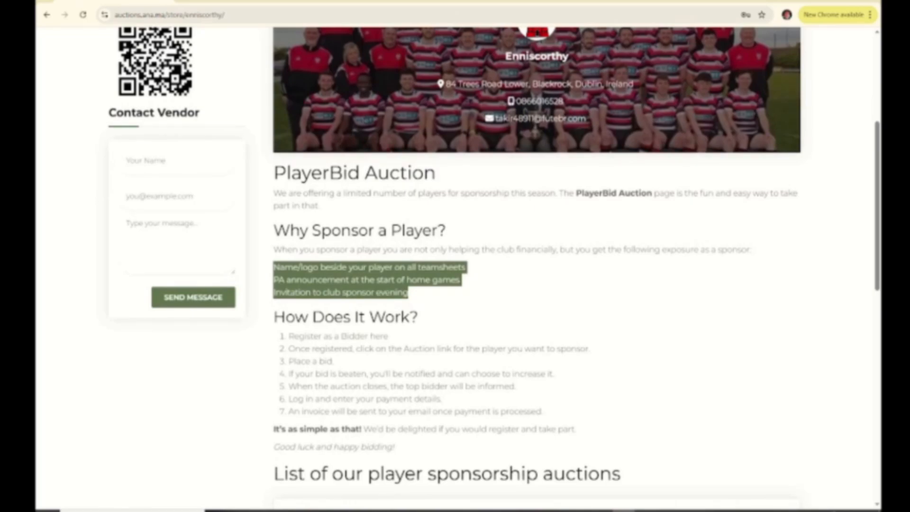
pyautogui.scroll(-2, 455, 265)
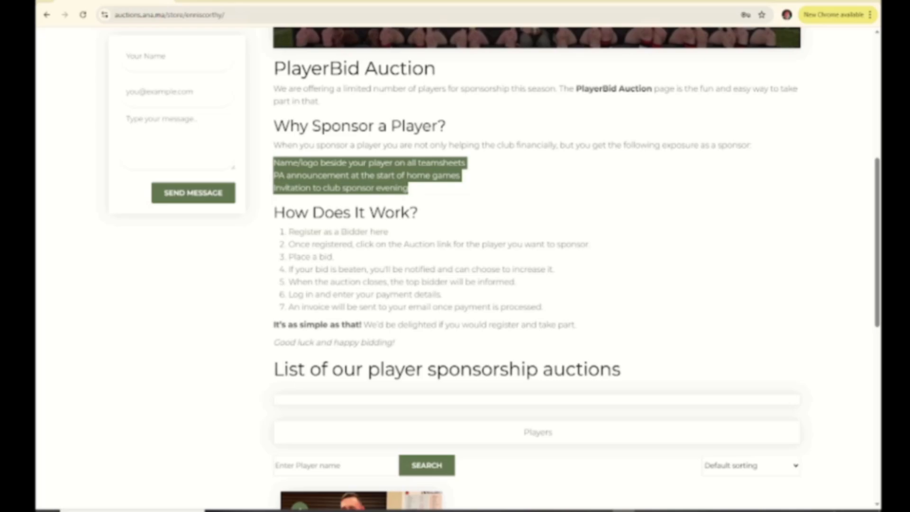
pyautogui.scroll(-2, 455, 266)
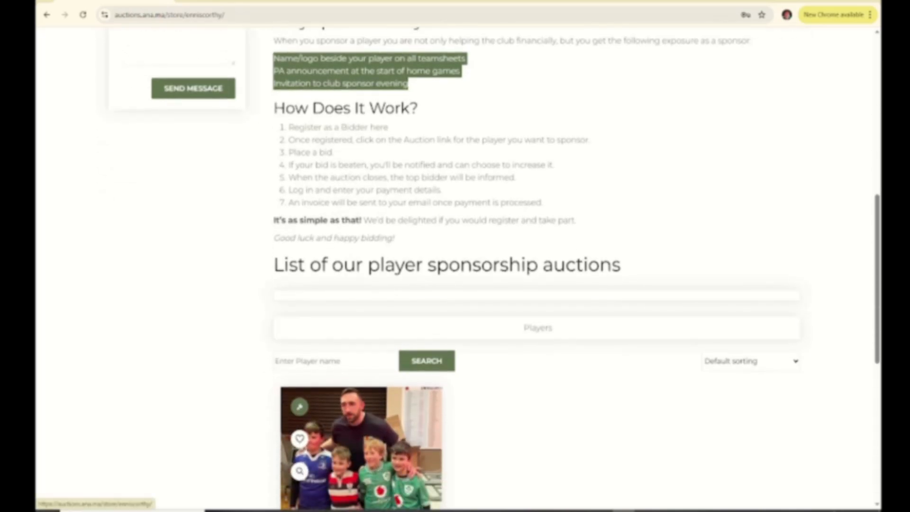
pyautogui.scroll(1, 455, 265)
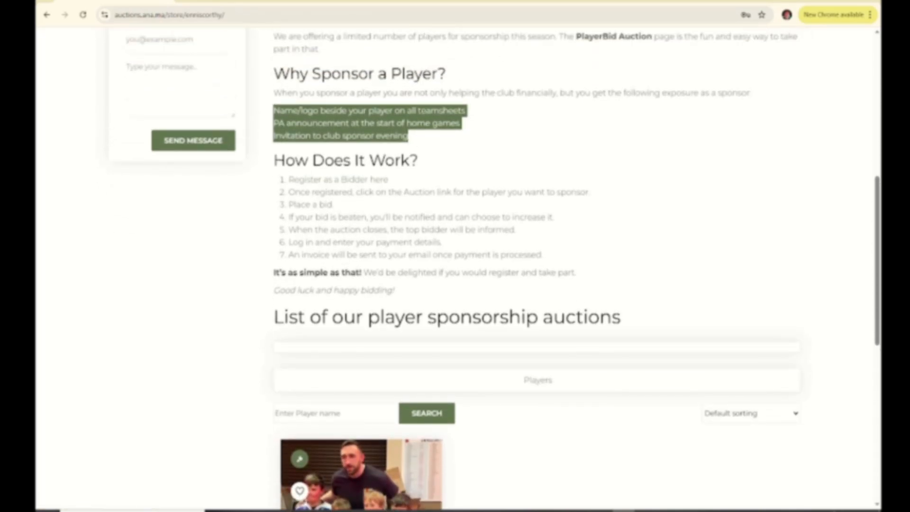
pyautogui.scroll(1, 455, 265)
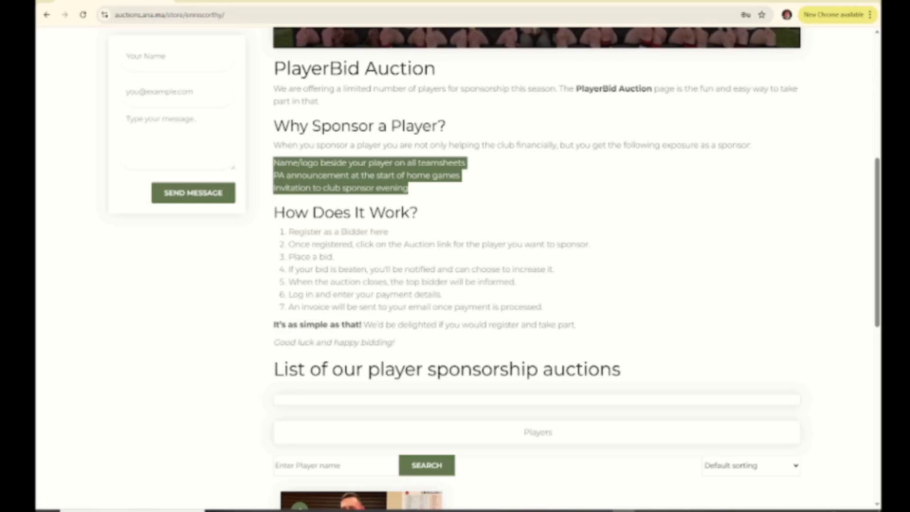
pyautogui.scroll(-1, 455, 265)
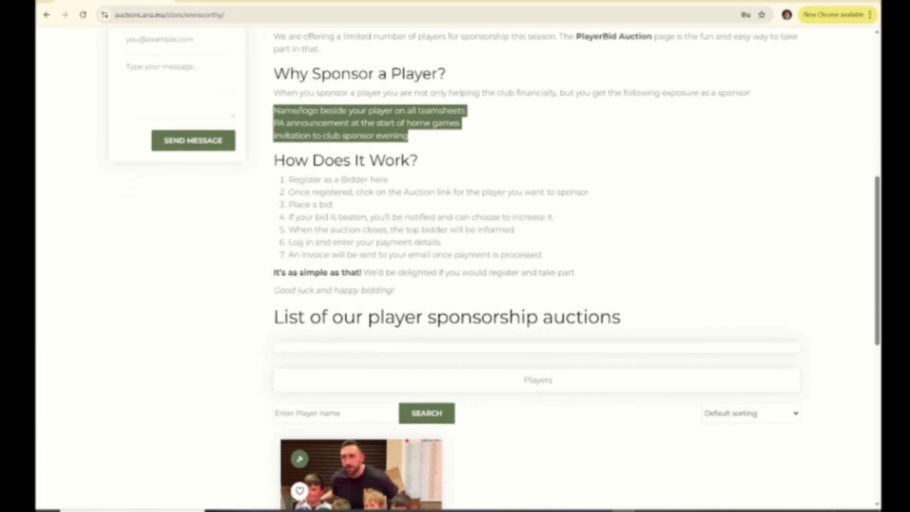
pyautogui.scroll(-1, 360, 417)
pyautogui.scroll(-1, 360, 417)
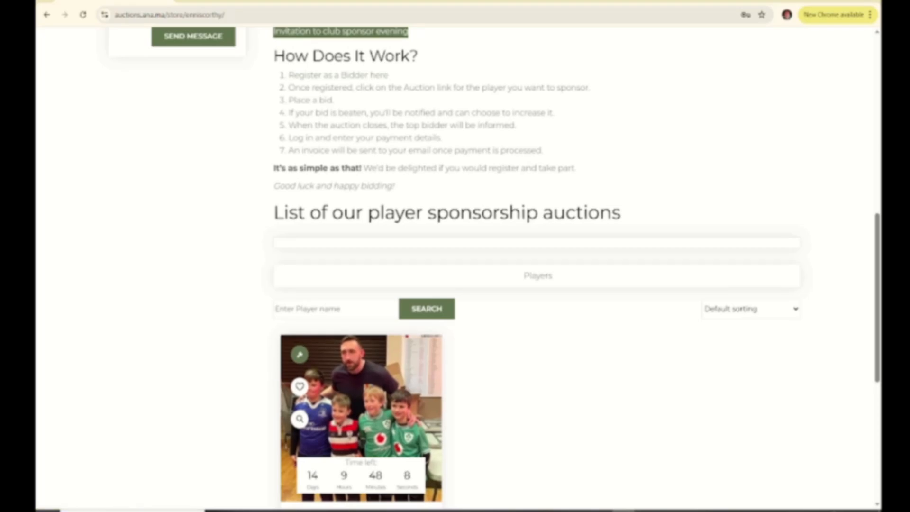
pyautogui.scroll(10, 455, 266)
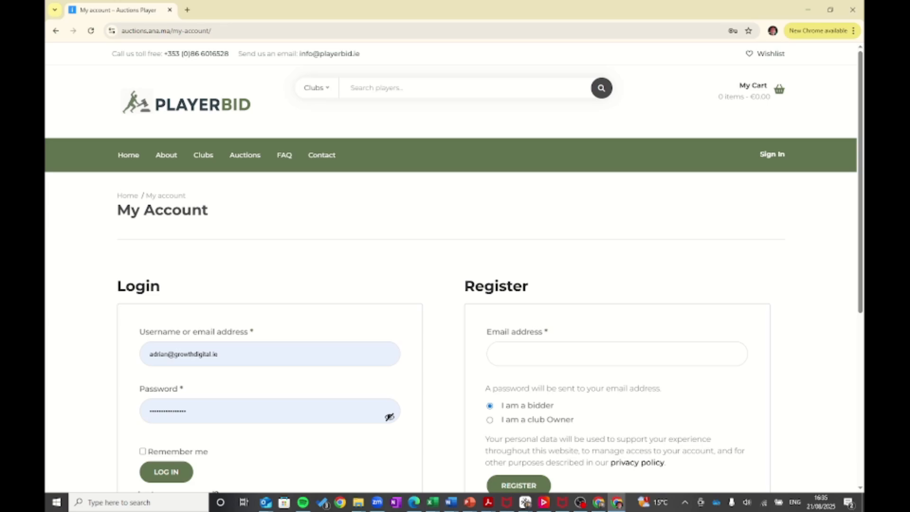
# - Fill in the saved e-mail address and choose to register as a club owner
pyautogui.scroll(-1, 453, 271)
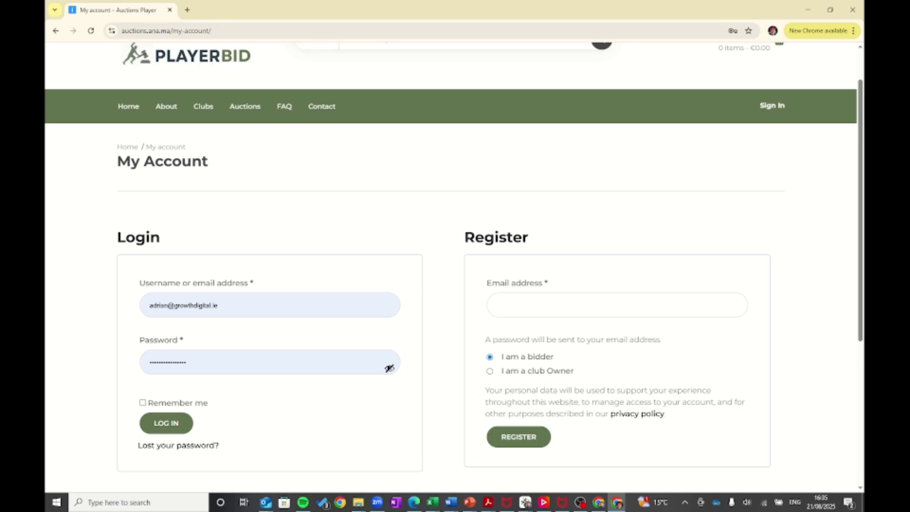
pyautogui.click(569, 305)
pyautogui.press('Down')
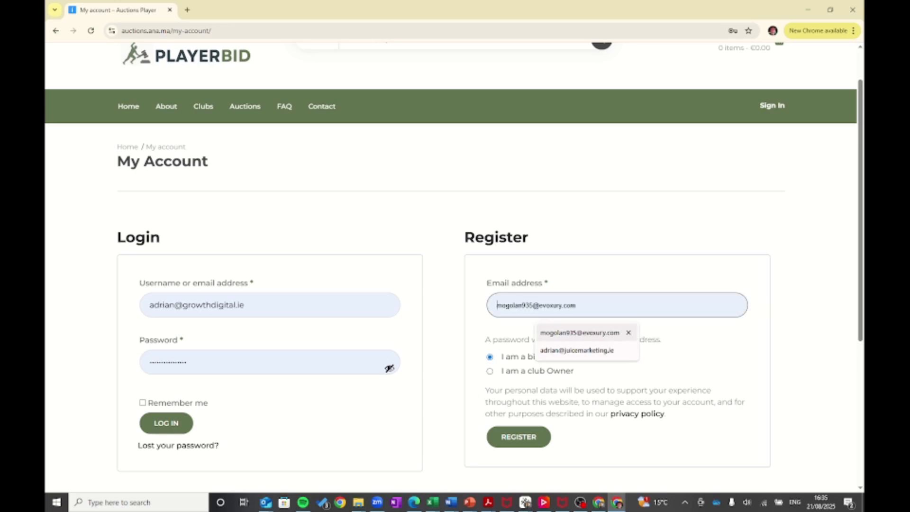
pyautogui.press('Return')
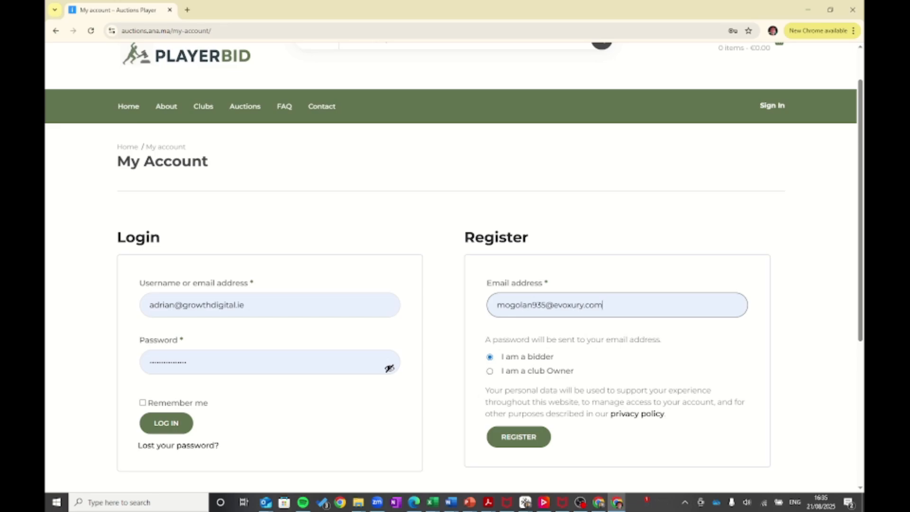
pyautogui.click(489, 371)
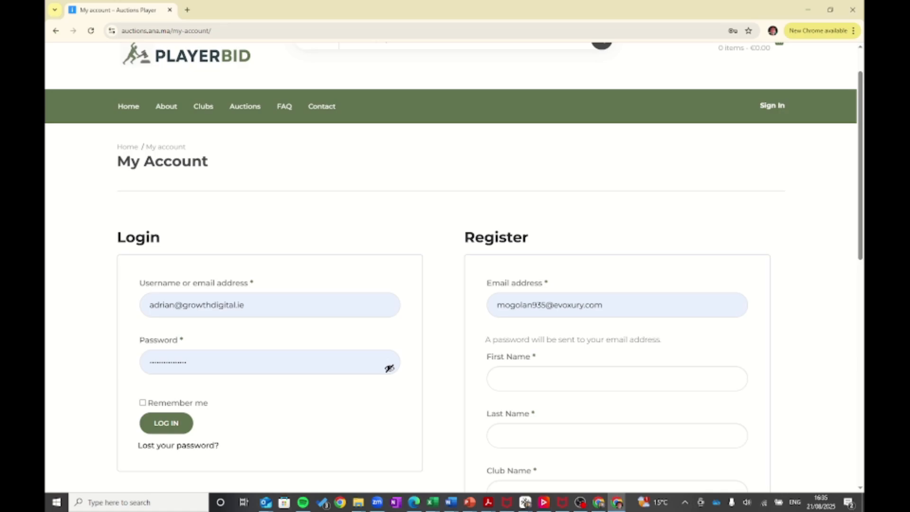
# - Enter the account holder's first and last name
pyautogui.scroll(-1, 454, 267)
pyautogui.click(617, 329)
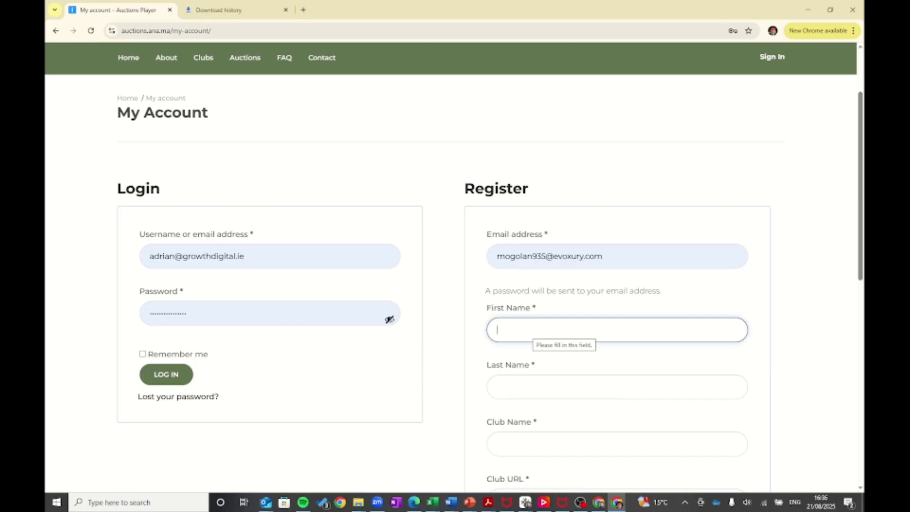
pyautogui.click(532, 330)
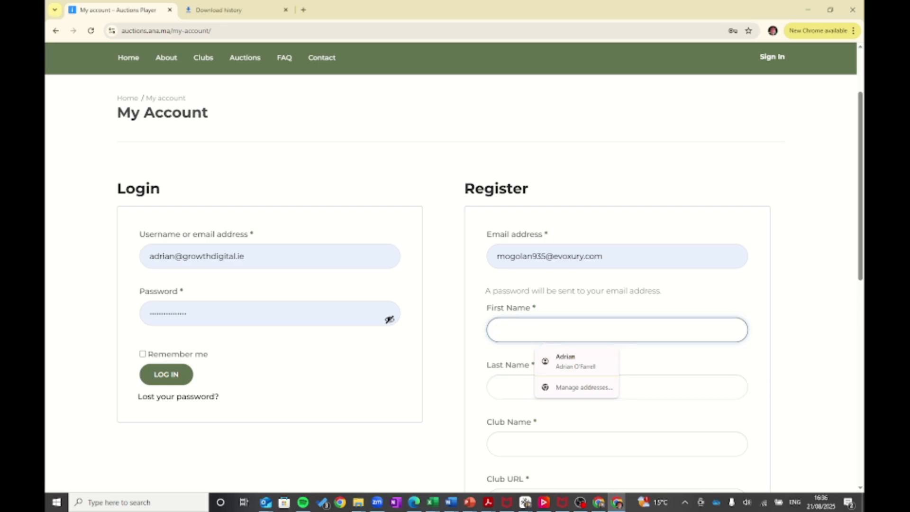
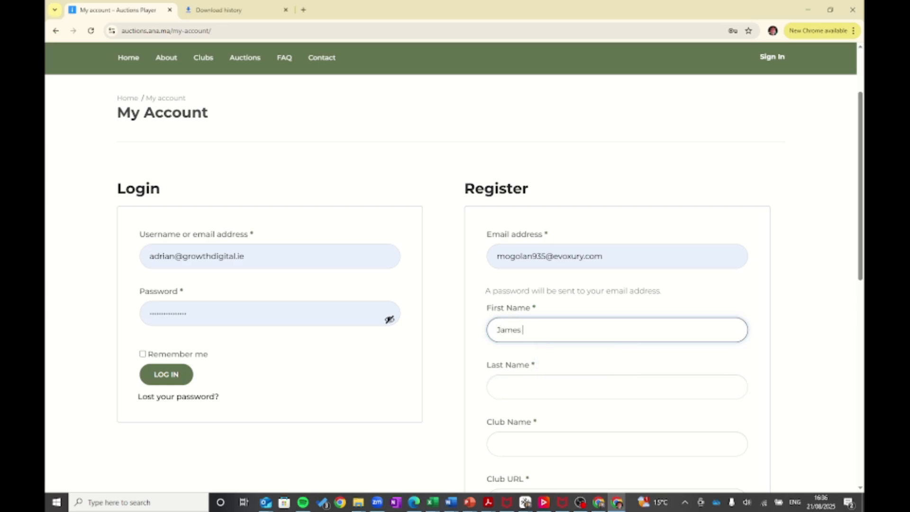
pyautogui.click(532, 387)
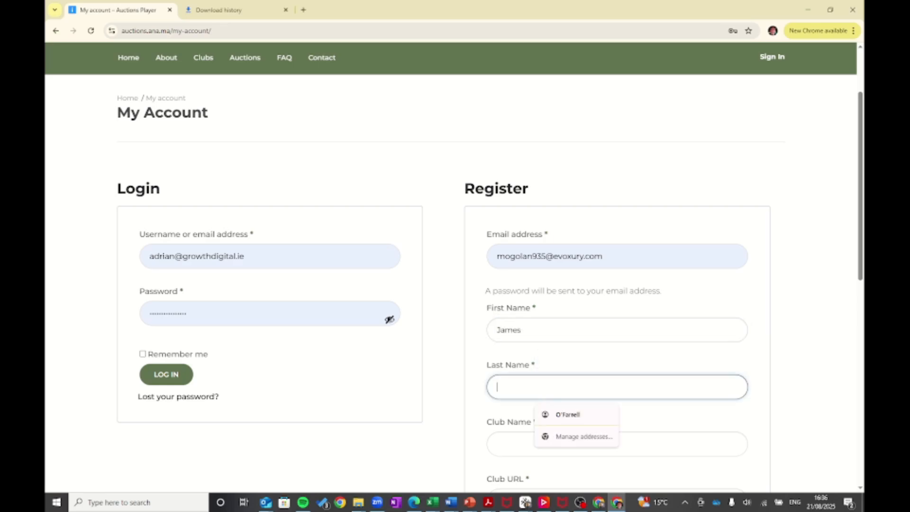
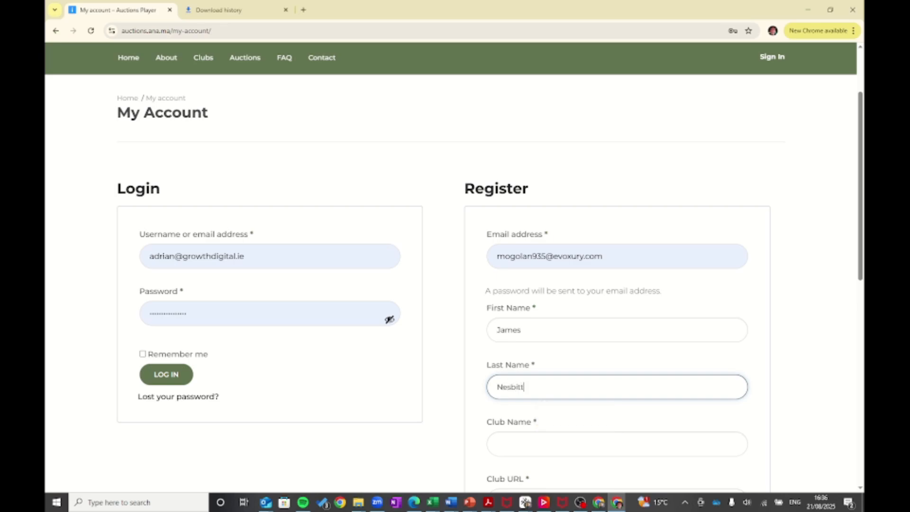
# - Set the club name to Old Wesley Rugby Club, auto-filling the URL old-wesley-rugby-club
pyautogui.click(531, 444)
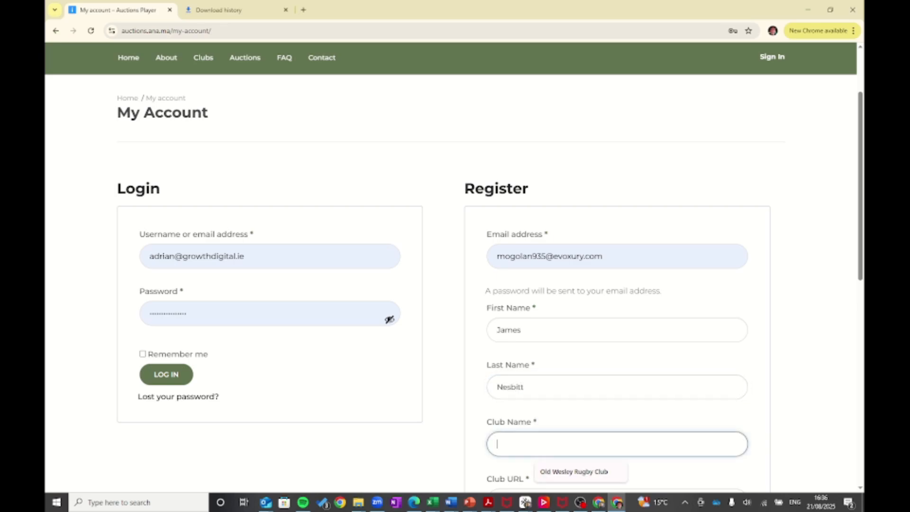
pyautogui.write('Old Wesley')
pyautogui.press('Down')
pyautogui.press('Return')
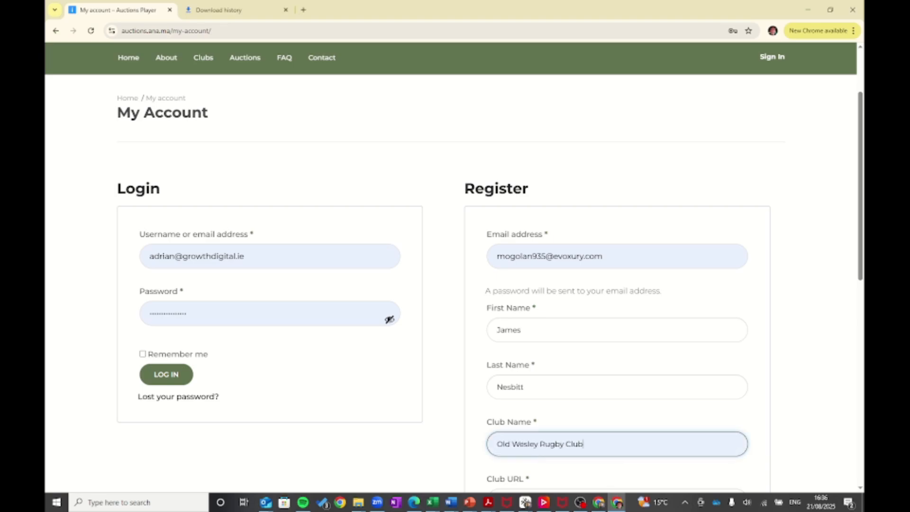
pyautogui.scroll(-2, 453, 265)
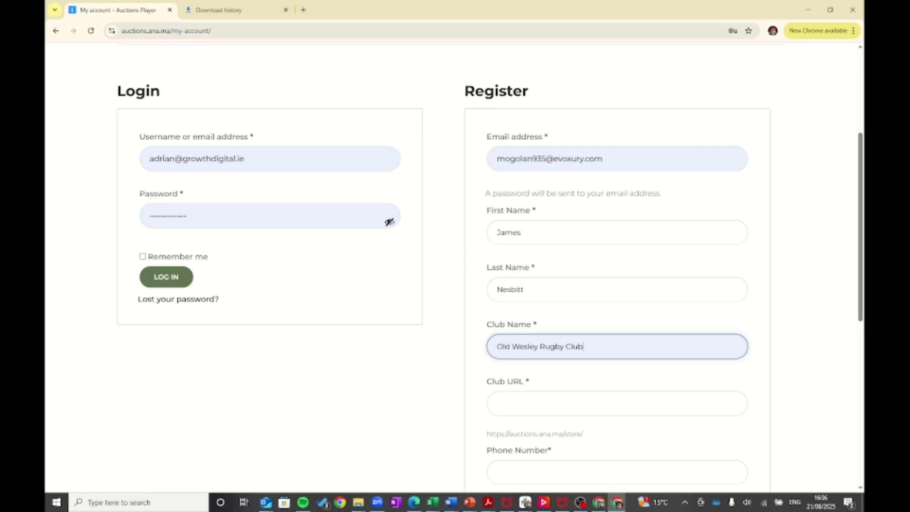
pyautogui.scroll(-1, 453, 265)
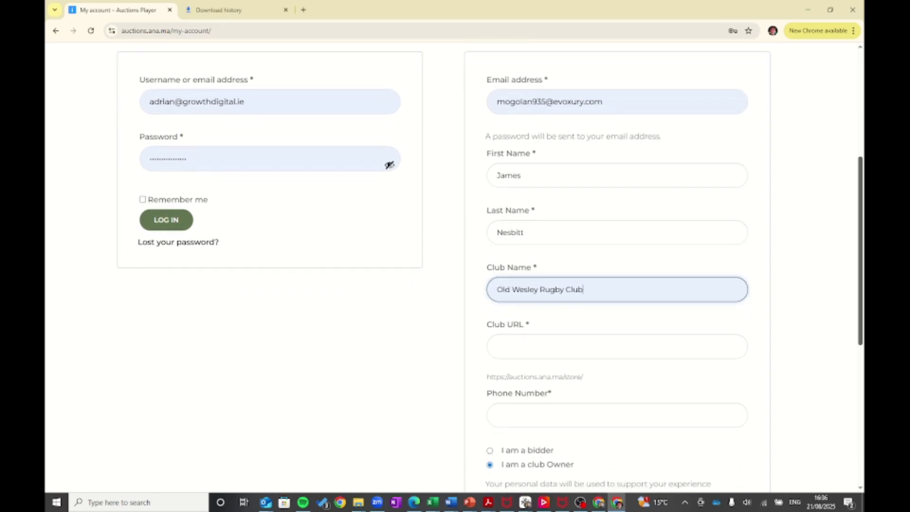
pyautogui.press('Tab')
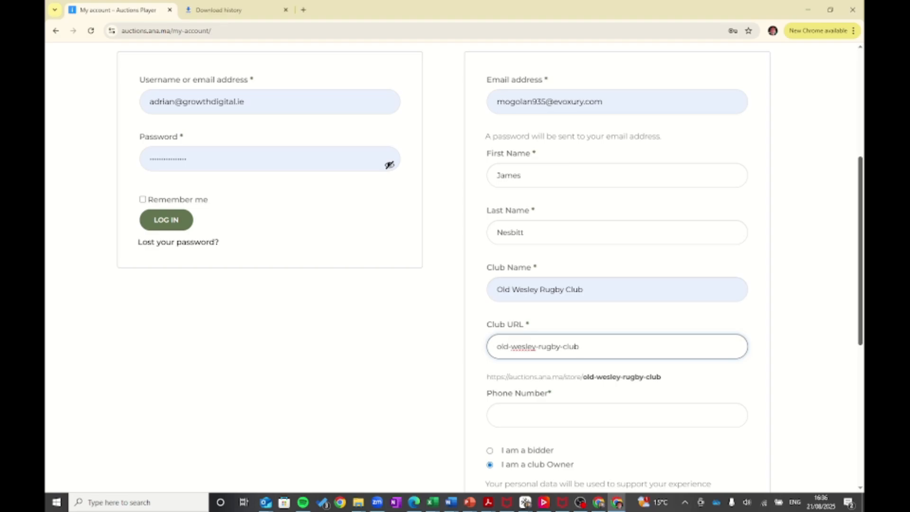
# - Fill in the saved phone number and submit the club-owner registration
pyautogui.scroll(-1, 454, 265)
pyautogui.press('Tab')
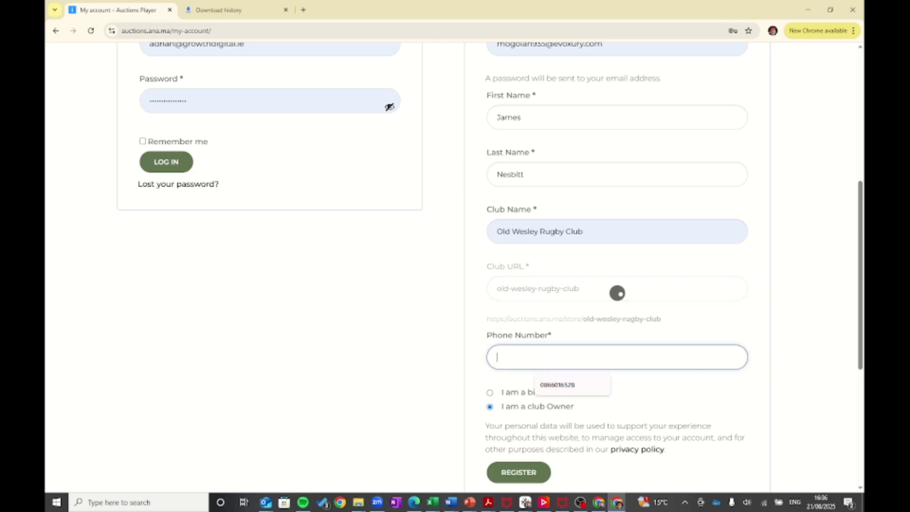
pyautogui.press('Down')
pyautogui.press('Return')
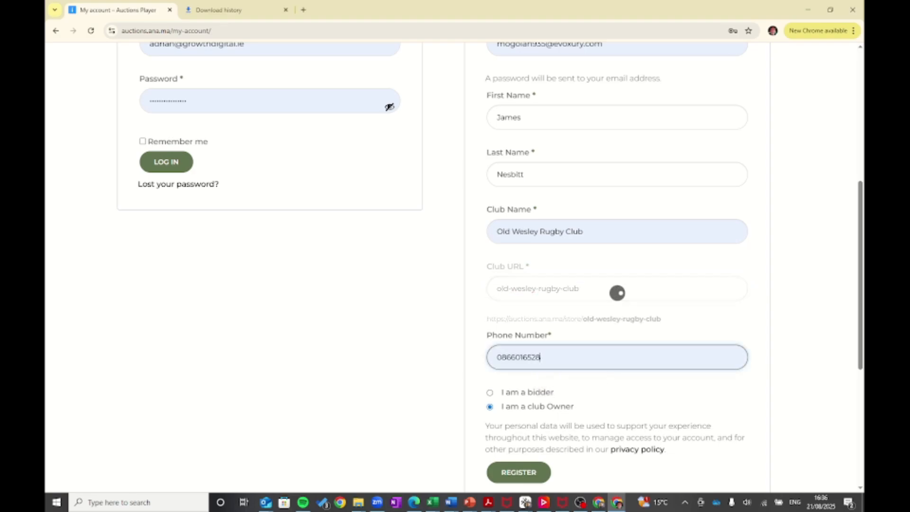
pyautogui.scroll(-2, 518, 375)
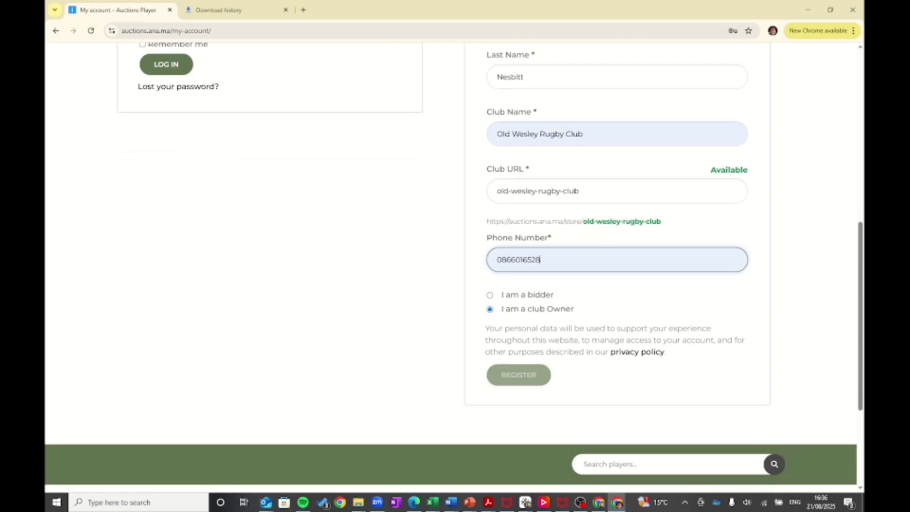
pyautogui.click(518, 375)
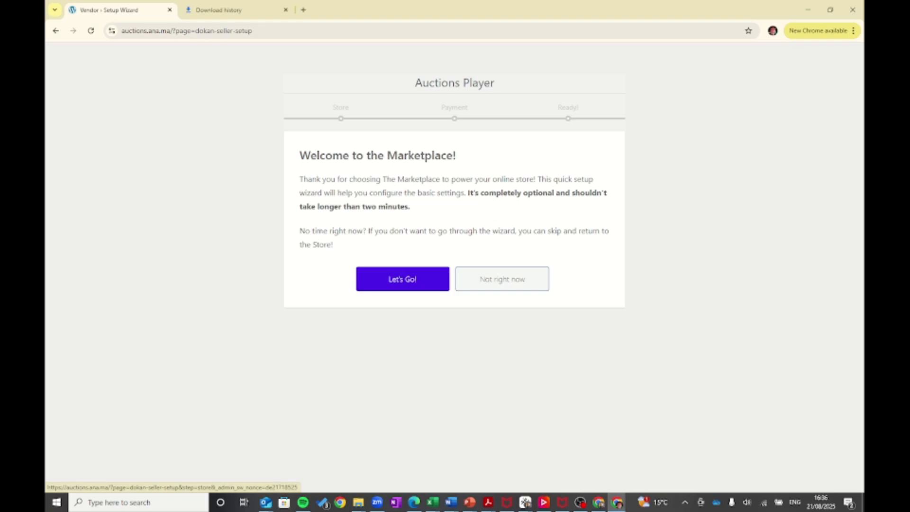
# - In the setup wizard, autofill the store address and show the email address in store
pyautogui.click(402, 278)
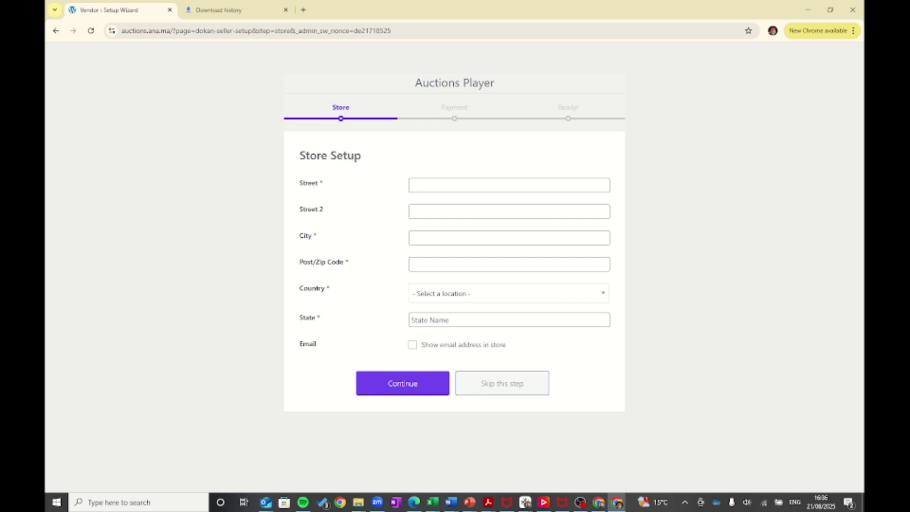
pyautogui.click(501, 186)
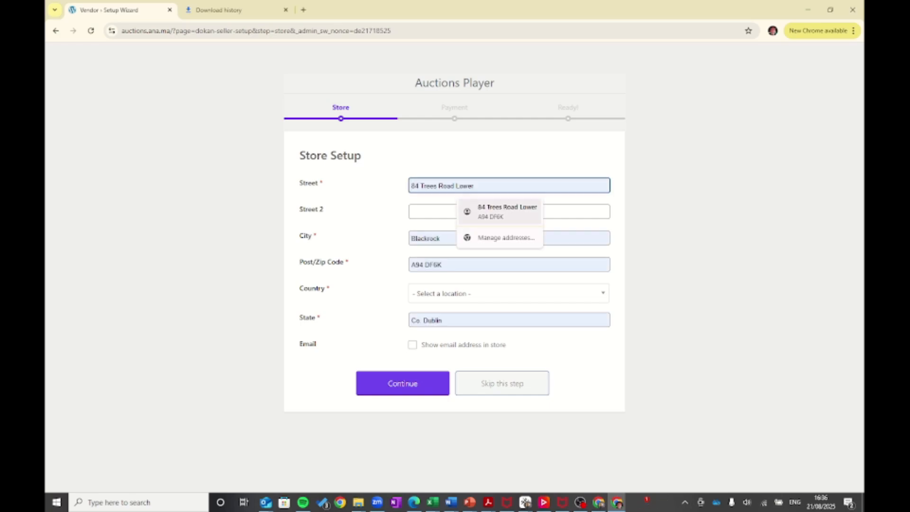
pyautogui.press('Return')
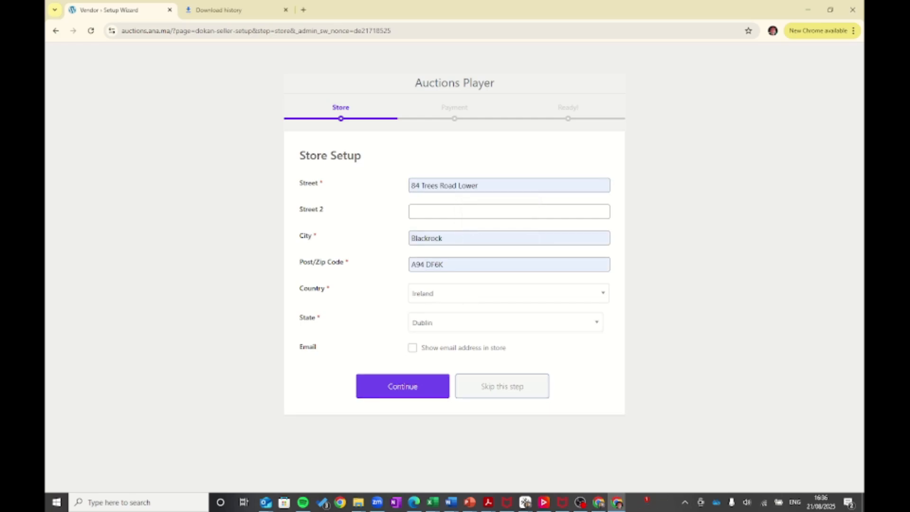
pyautogui.click(412, 348)
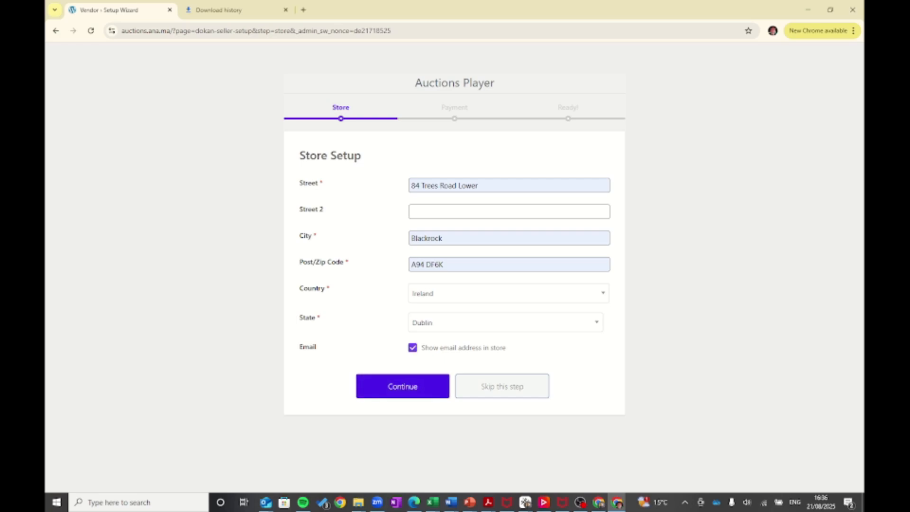
pyautogui.press('Return')
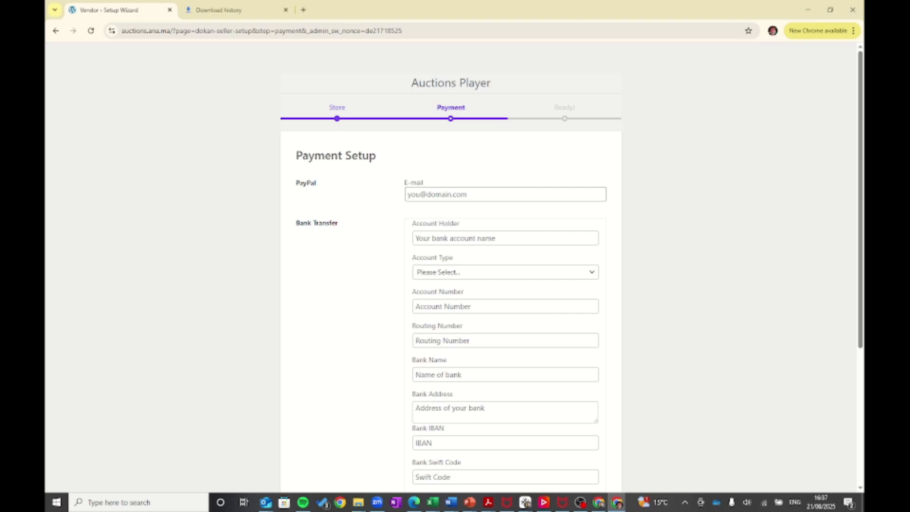
# - Skip the payment details and go to the new store's dashboard
pyautogui.scroll(-4, 505, 267)
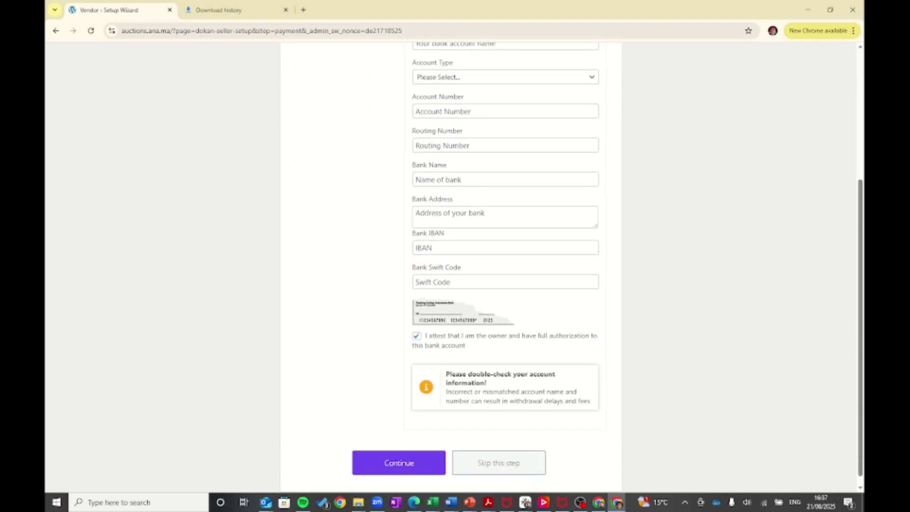
pyautogui.scroll(2, 505, 268)
pyautogui.scroll(-2, 505, 267)
pyautogui.click(398, 452)
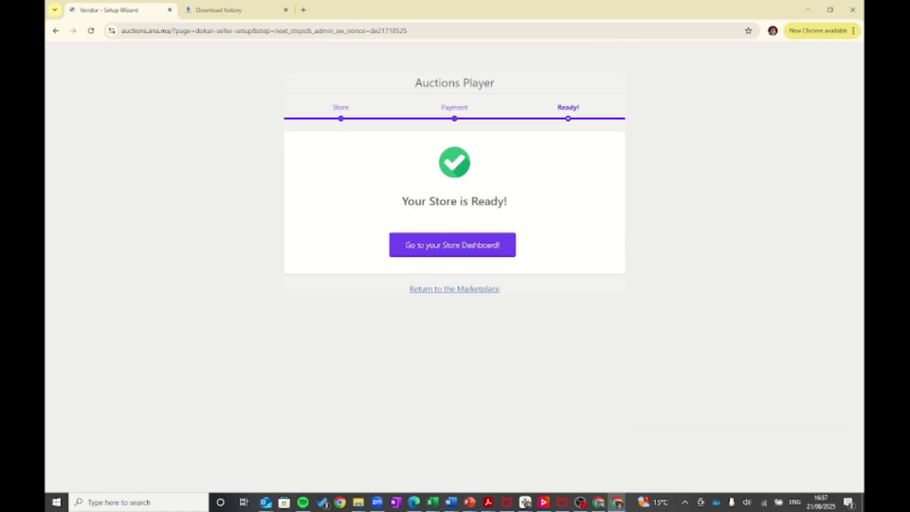
pyautogui.click(452, 245)
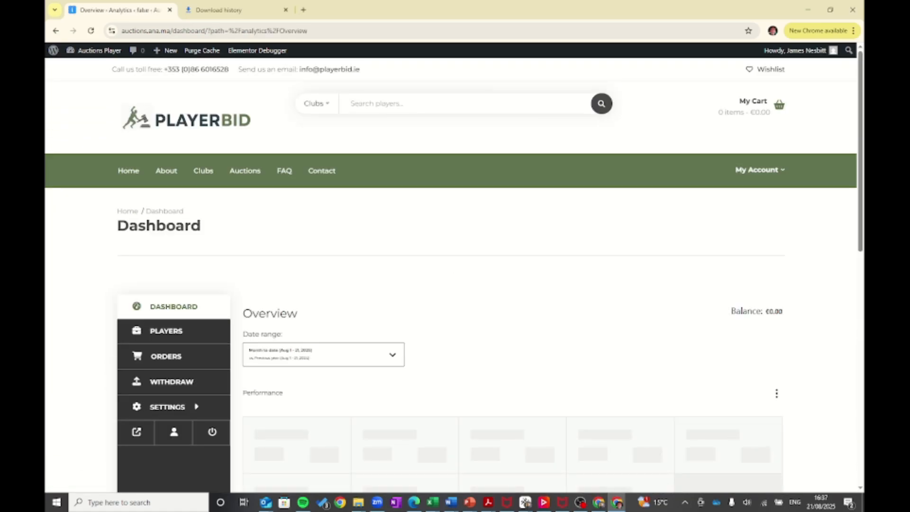
# - Review the dashboard's €0.00 sales and 0 orders, and reveal the SETTINGS Store/Payment submenu
pyautogui.scroll(-2, 454, 275)
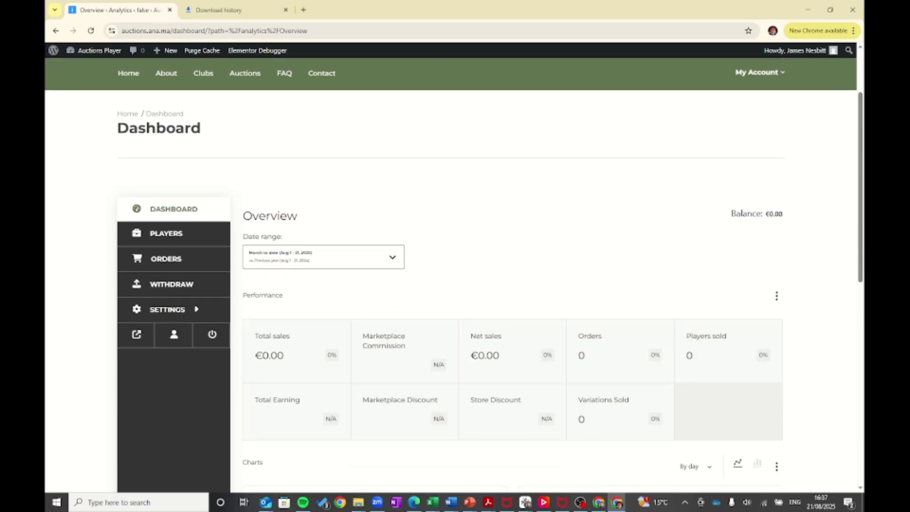
pyautogui.scroll(-1, 454, 279)
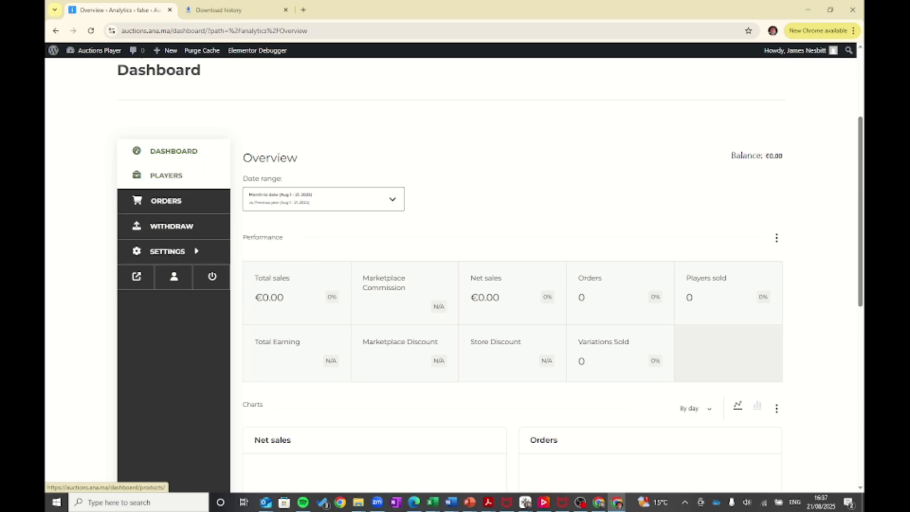
pyautogui.moveTo(167, 252)
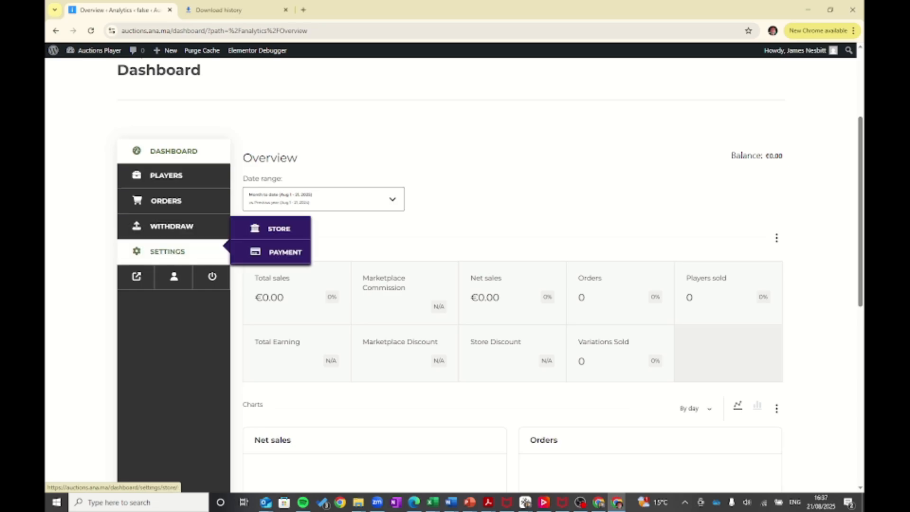
# - Open SETTINGS > STORE and scroll through the banner, profile picture and address fields
pyautogui.click(278, 228)
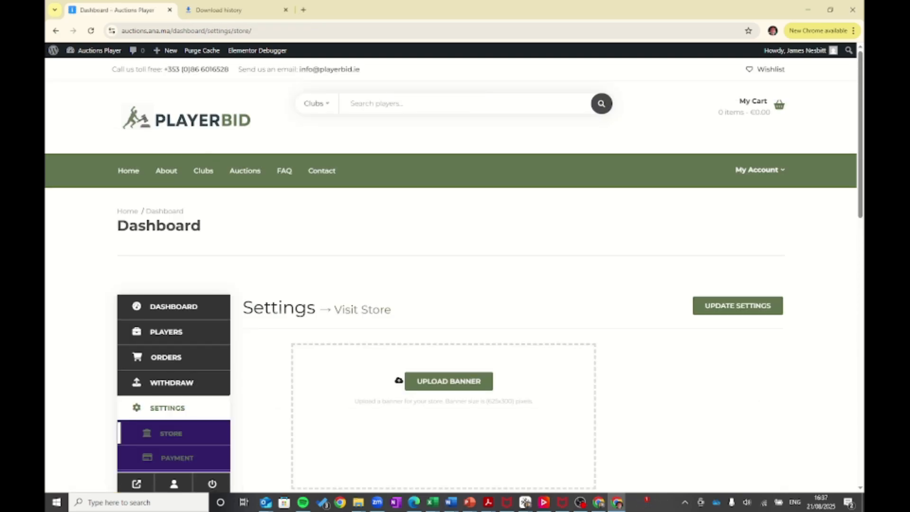
pyautogui.scroll(-2, 453, 273)
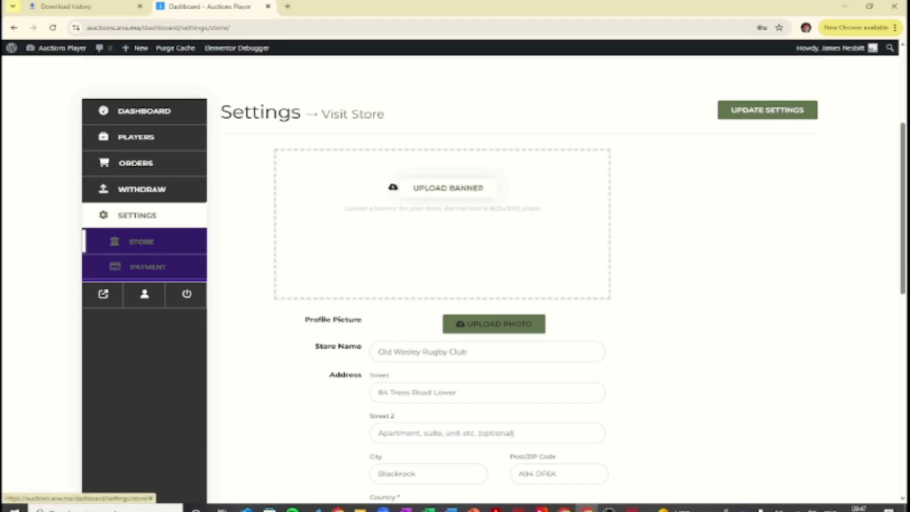
# - Set the squad team photo from the Media Library as the store banner, cropped to size
pyautogui.click(447, 188)
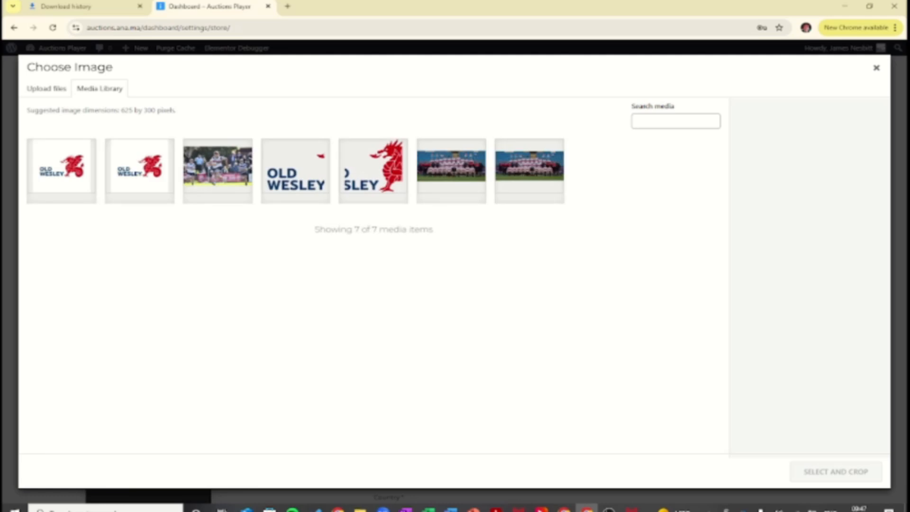
pyautogui.click(451, 170)
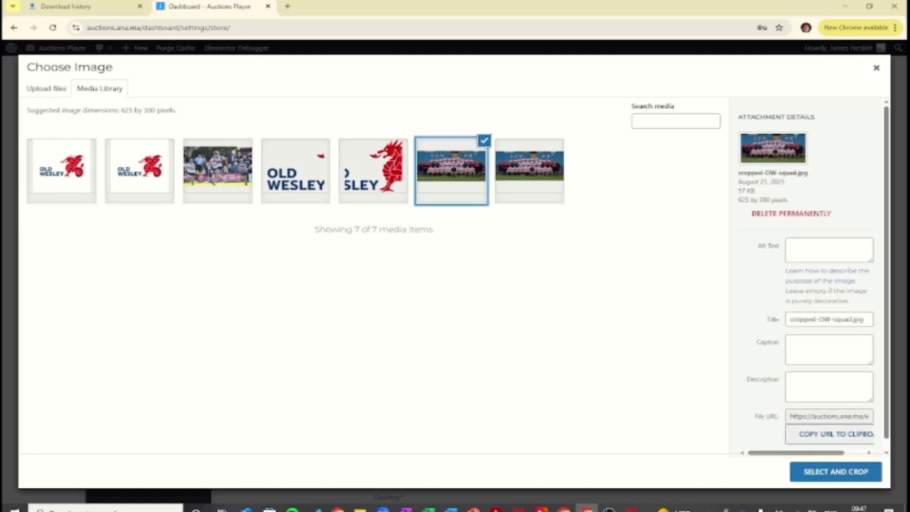
pyautogui.click(835, 471)
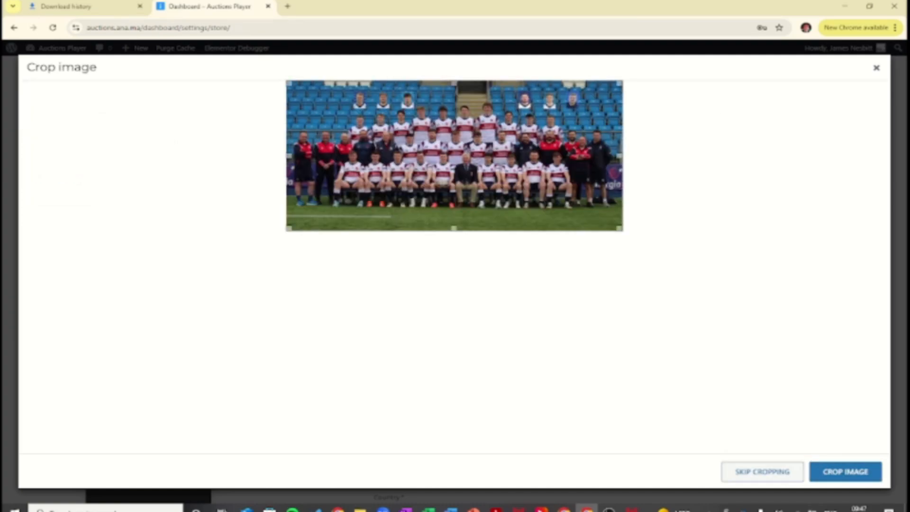
pyautogui.click(845, 471)
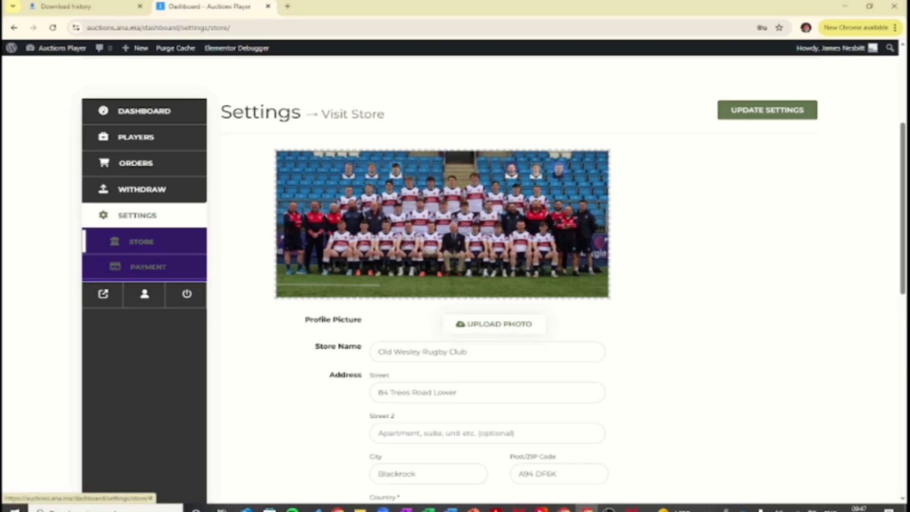
pyautogui.click(495, 324)
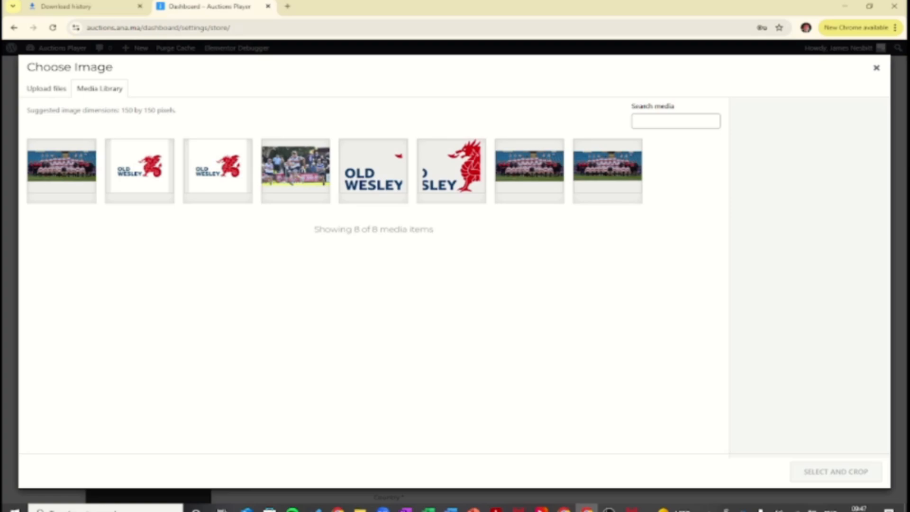
# - Choose the Old Wesley dragon logo and crop it as the profile picture
pyautogui.click(140, 170)
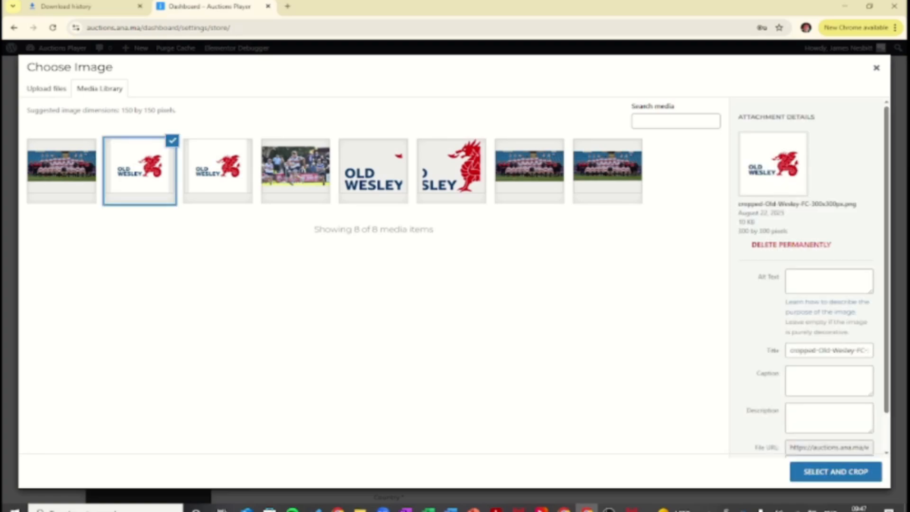
pyautogui.click(835, 471)
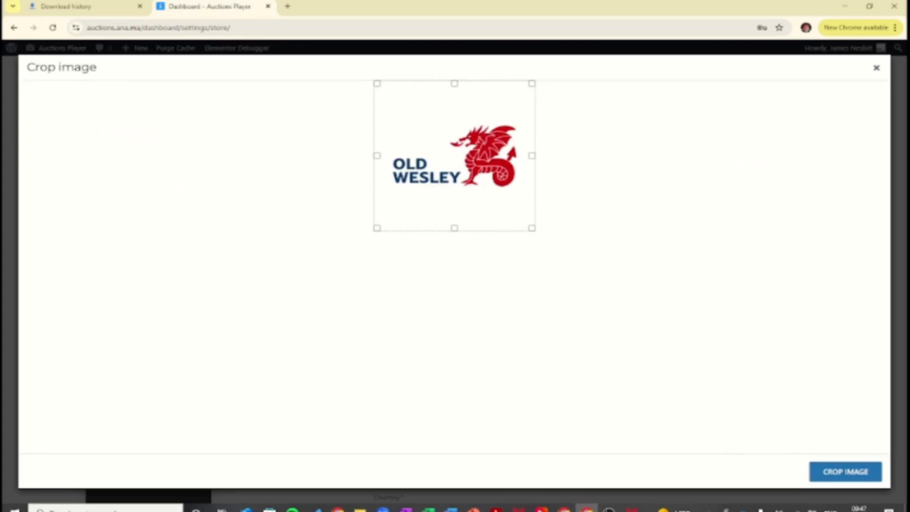
pyautogui.click(835, 471)
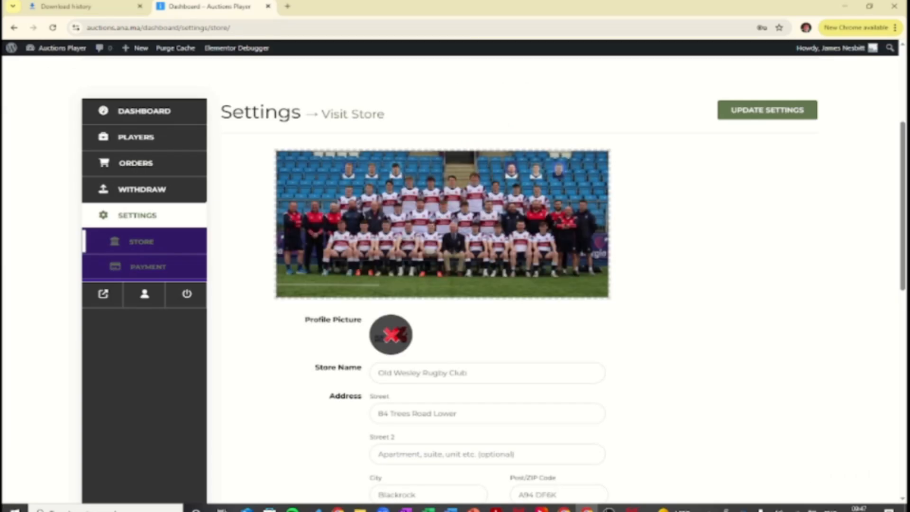
# - Select the three sponsor-perk lines in Custom Text and save the store settings
pyautogui.scroll(-1, 450, 308)
pyautogui.scroll(-4, 450, 308)
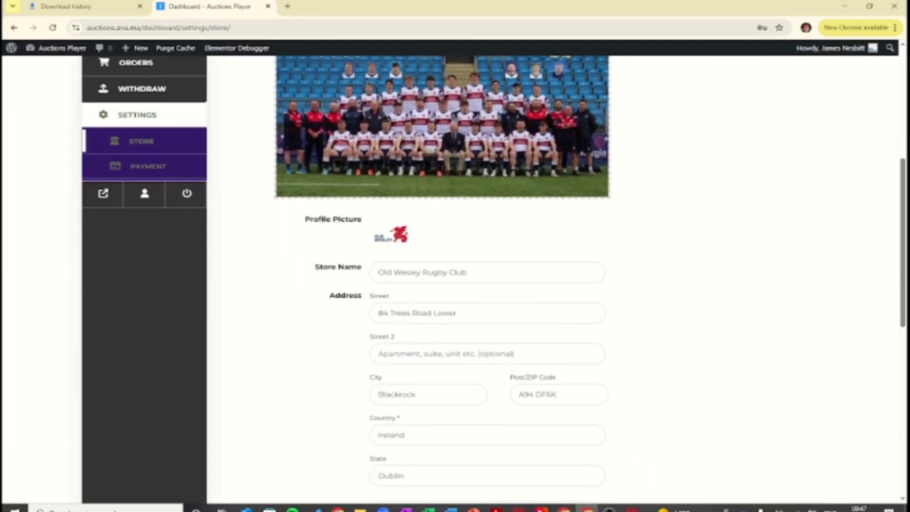
pyautogui.scroll(-4, 450, 307)
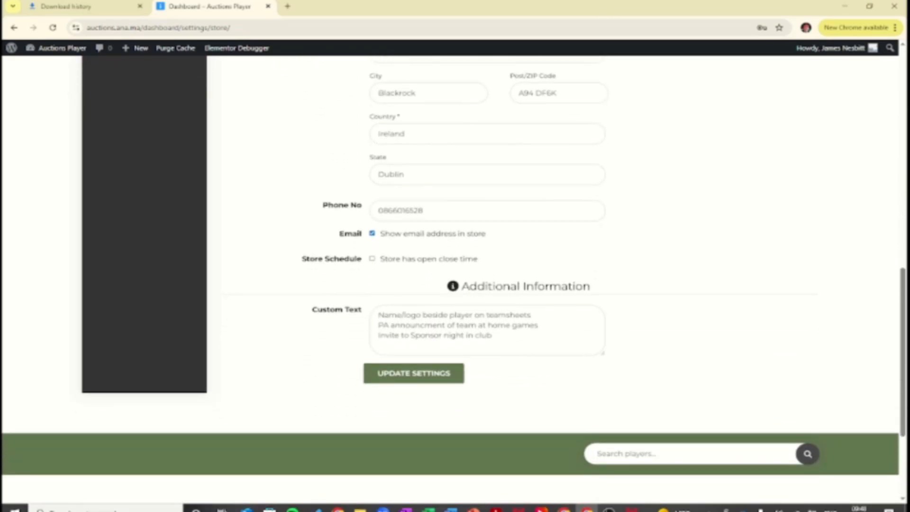
pyautogui.scroll(3, 391, 86)
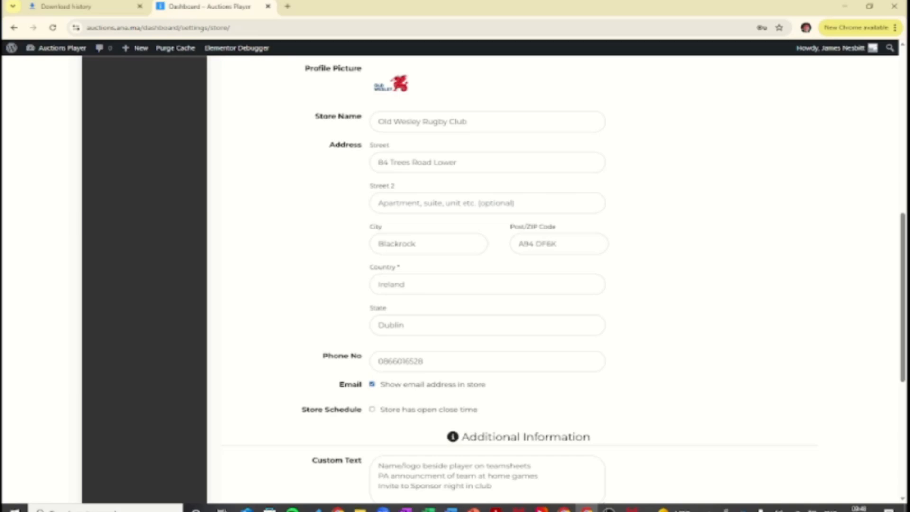
pyautogui.scroll(-1, 494, 279)
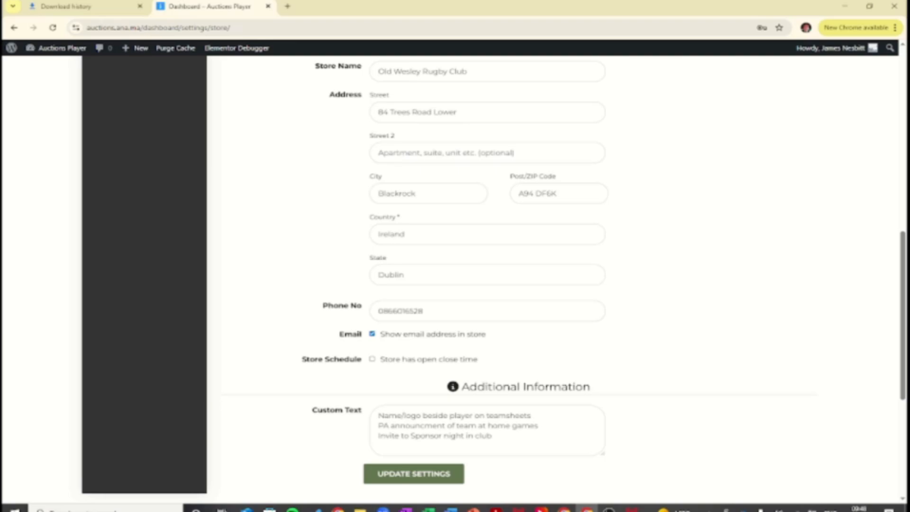
pyautogui.moveTo(378, 416); pyautogui.dragTo(494, 437)
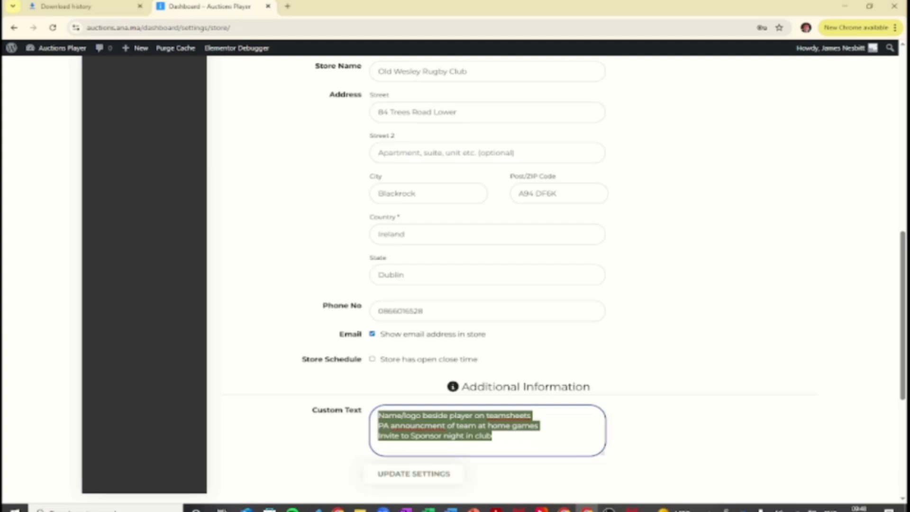
pyautogui.click(414, 474)
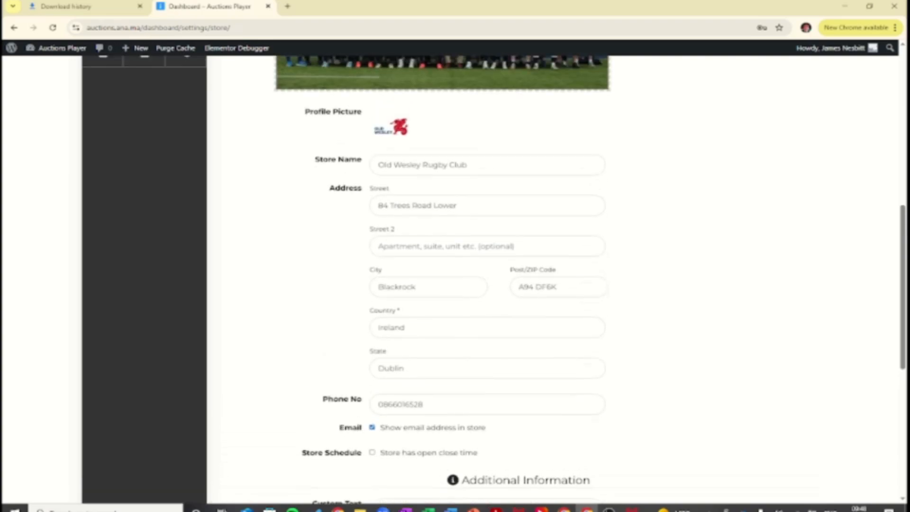
pyautogui.scroll(4, 450, 280)
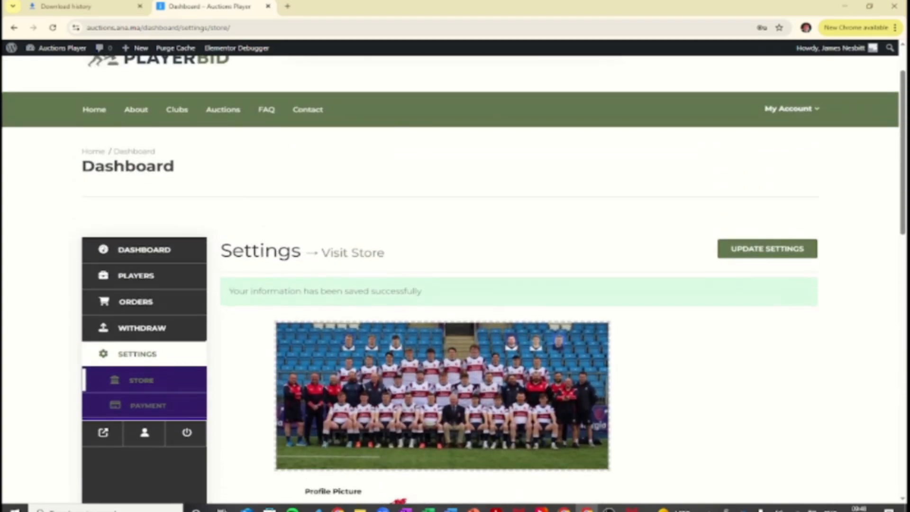
# - View the Old Wesley Rugby Club store page, highlighting its three 'Why Sponsor a Player?' benefit lines
pyautogui.click(352, 254)
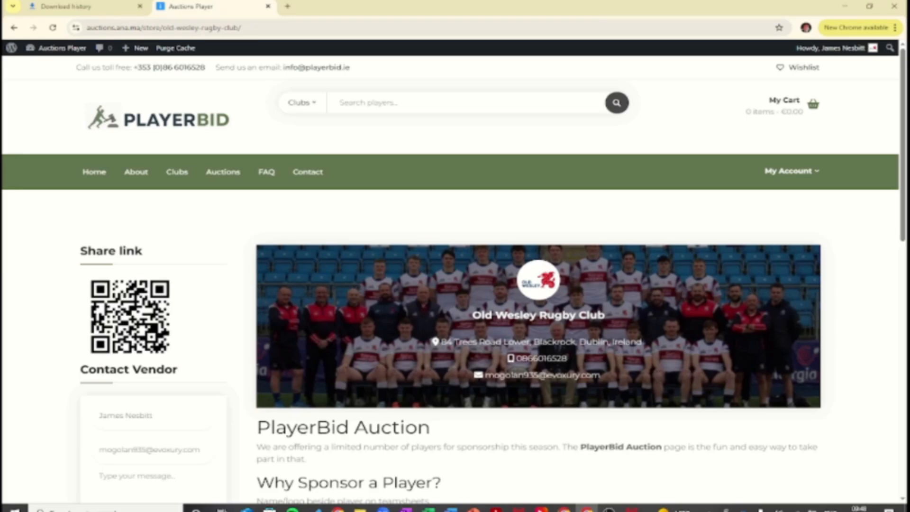
pyautogui.scroll(-2, 455, 274)
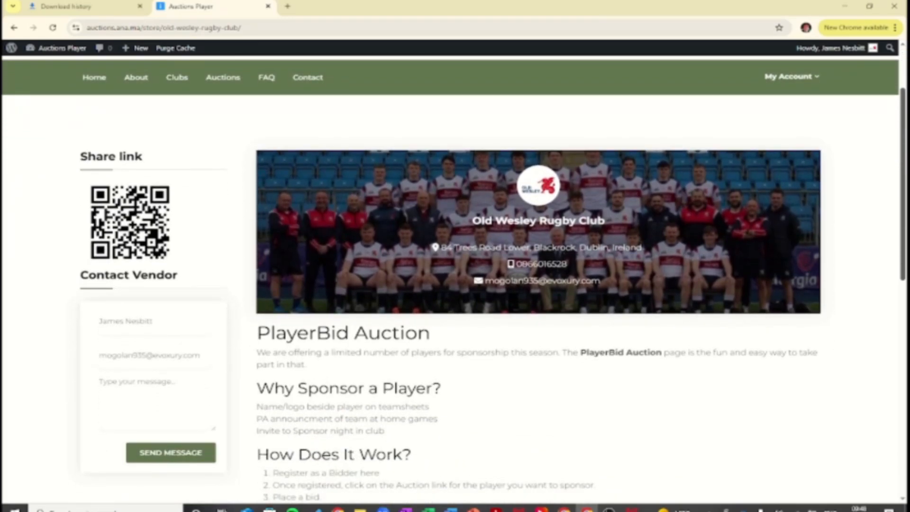
pyautogui.scroll(-1, 455, 278)
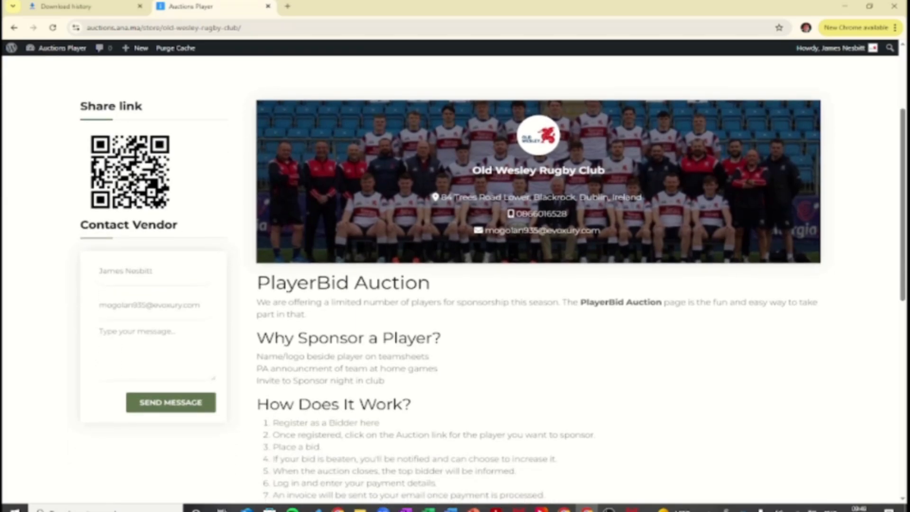
pyautogui.scroll(-1, 454, 277)
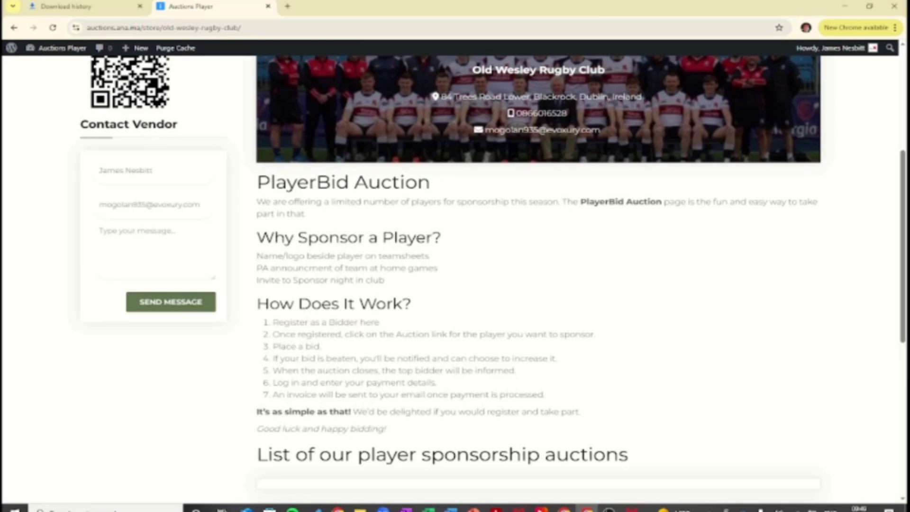
pyautogui.moveTo(256, 255); pyautogui.dragTo(384, 280)
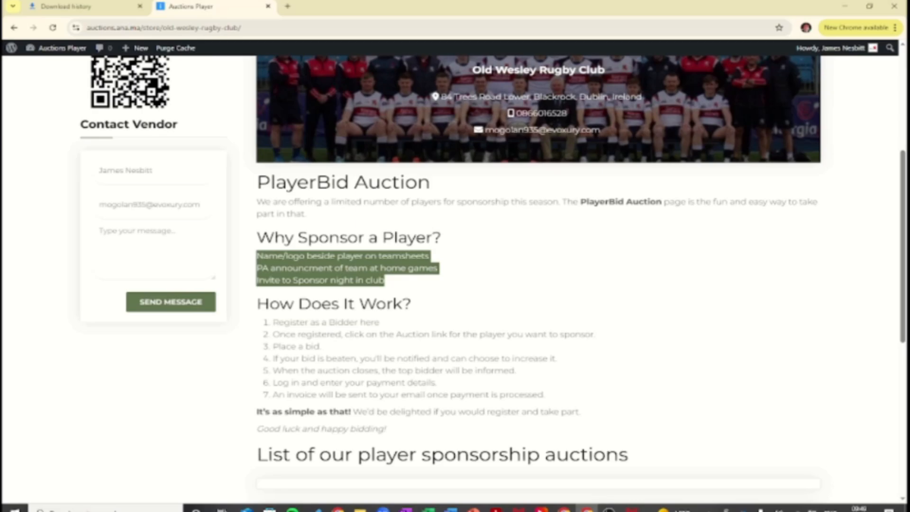
pyautogui.scroll(-4, 491, 279)
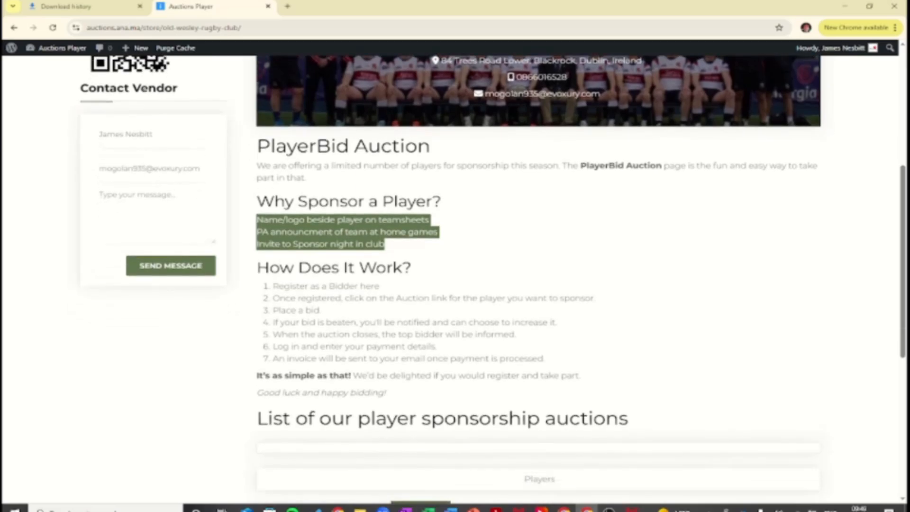
pyautogui.scroll(-2, 490, 279)
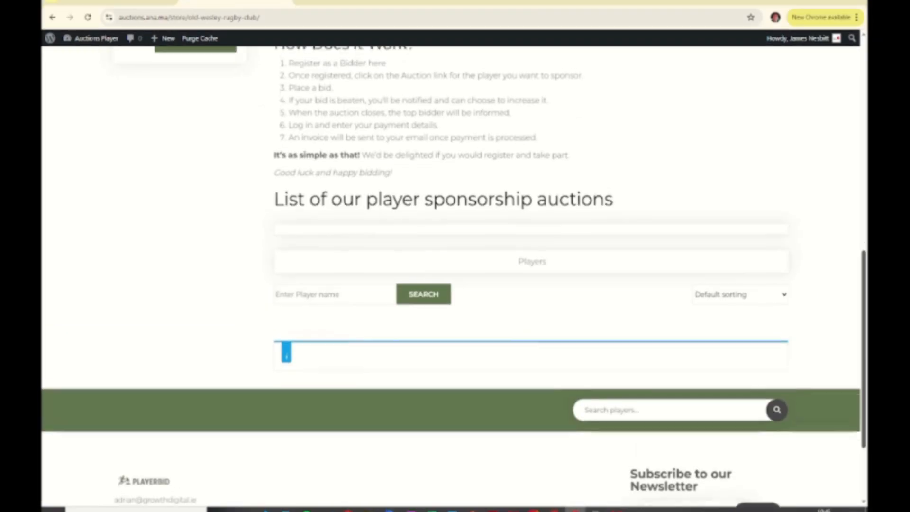
pyautogui.scroll(1, 454, 280)
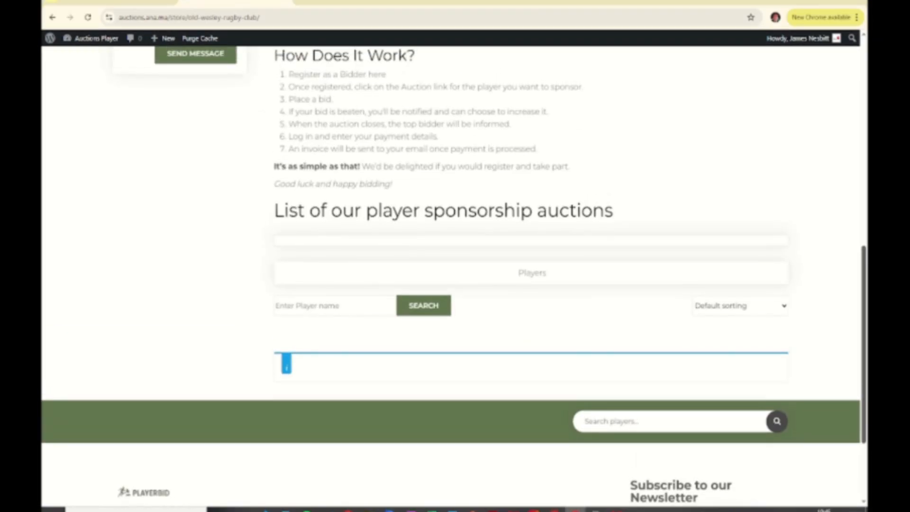
pyautogui.scroll(1, 454, 280)
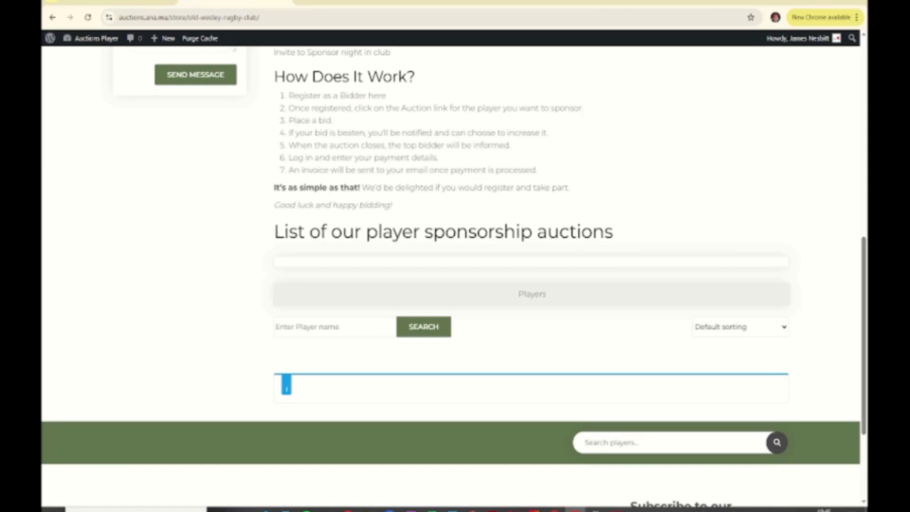
pyautogui.scroll(10, 454, 280)
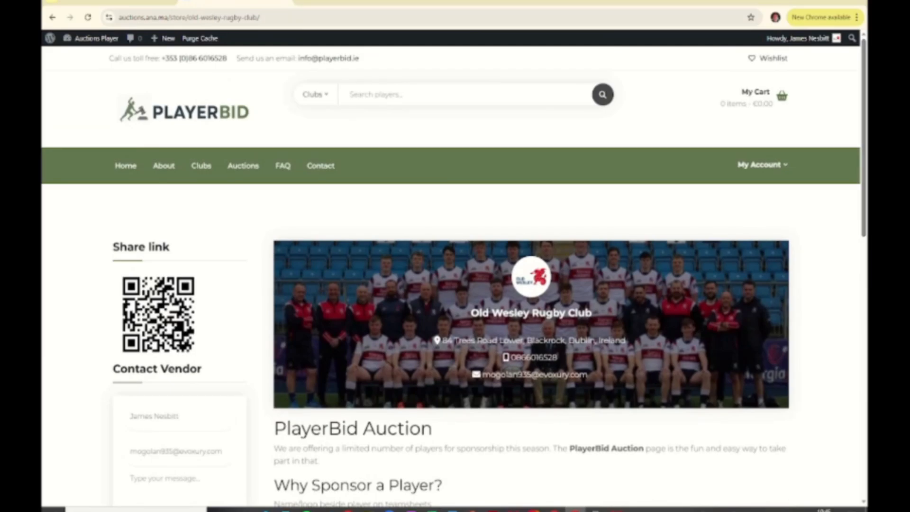
# - Open the Vendor Dashboard from the My Account menu to reach the club's players list
pyautogui.moveTo(762, 165)
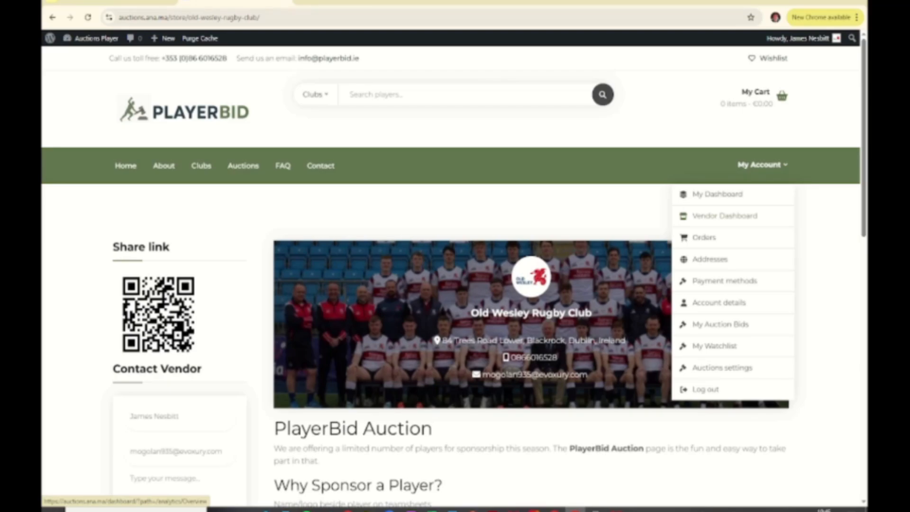
pyautogui.click(724, 216)
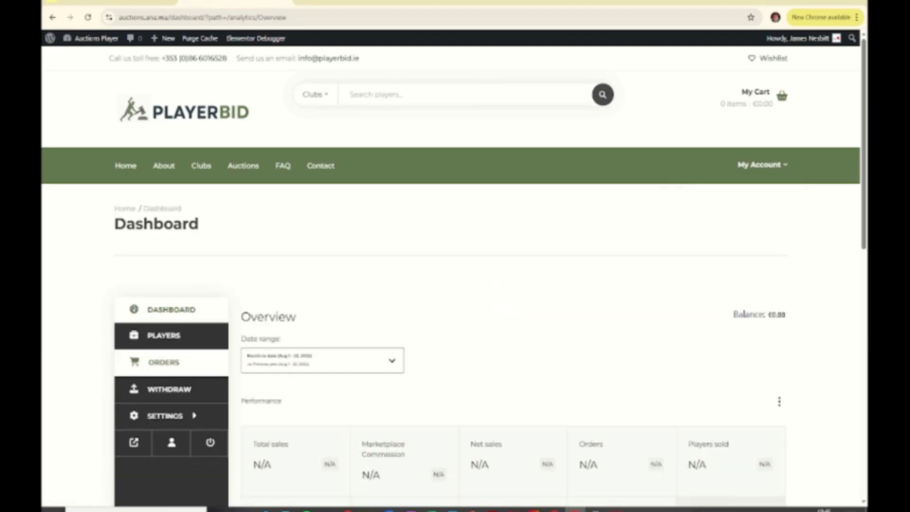
pyautogui.scroll(-2, 170, 360)
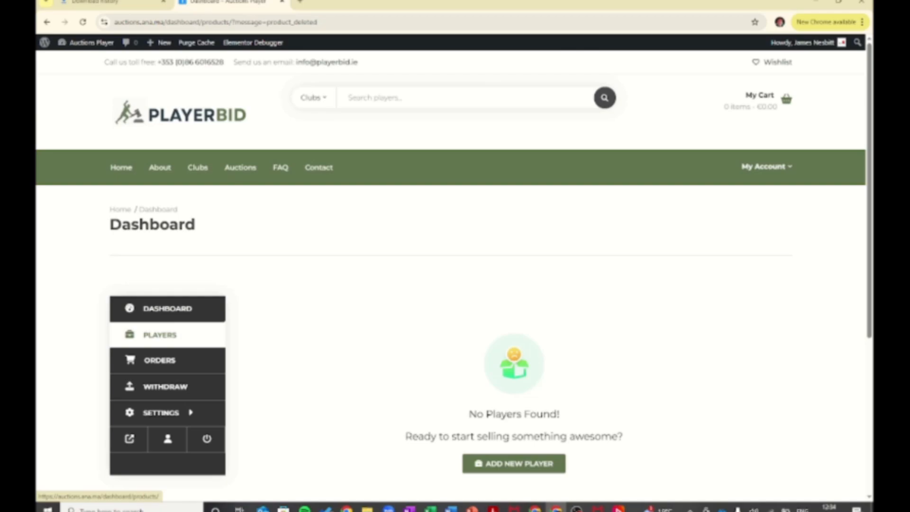
# - Start a new auction player listing and enter the player's full name as its title
pyautogui.click(513, 463)
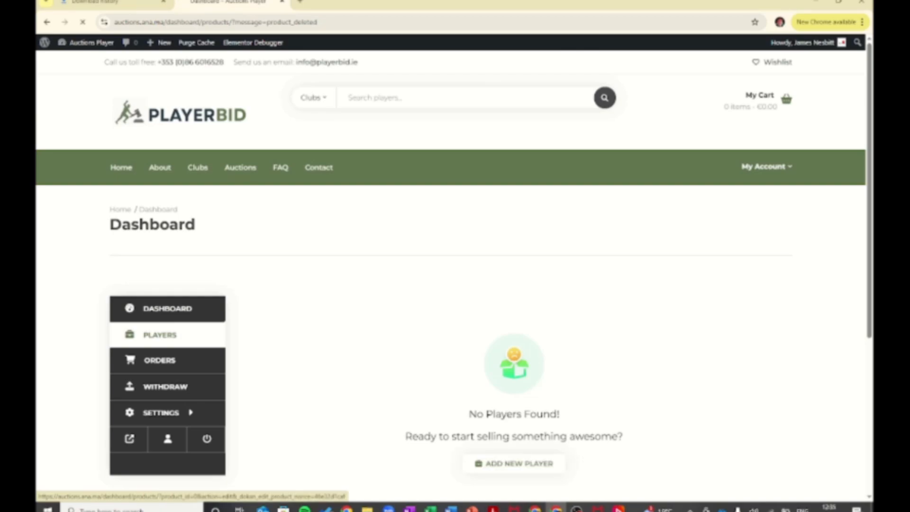
pyautogui.scroll(-2, 453, 275)
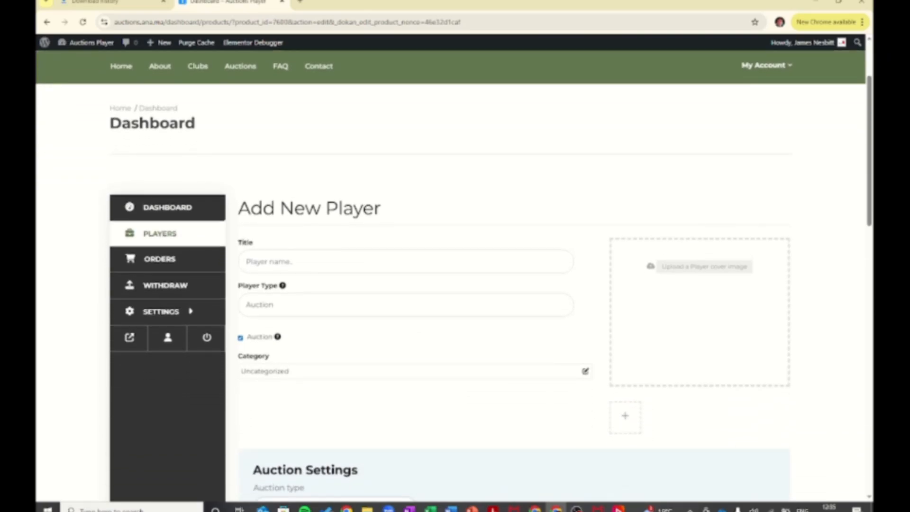
pyautogui.click(360, 261)
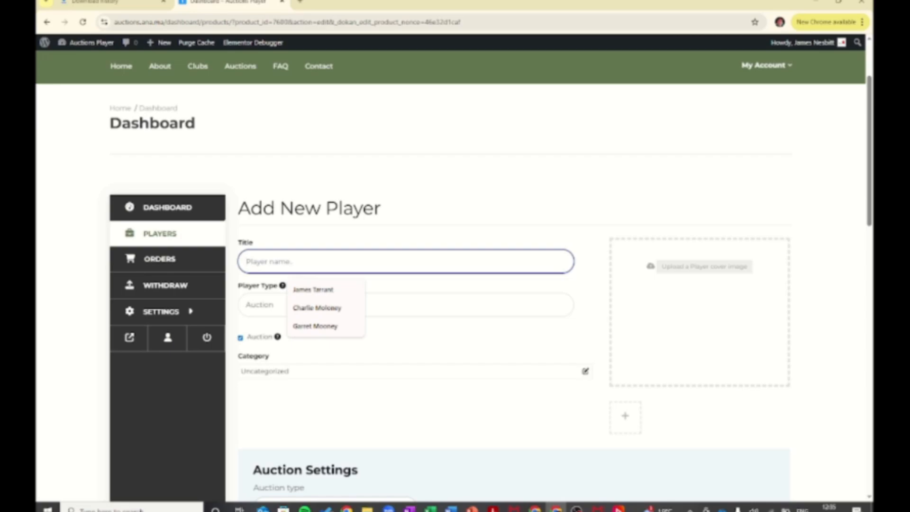
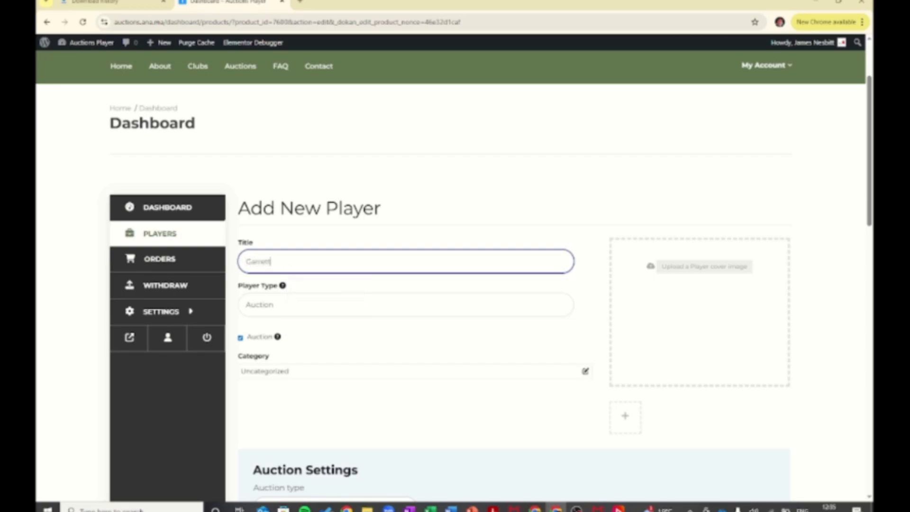
pyautogui.scroll(-3, 454, 275)
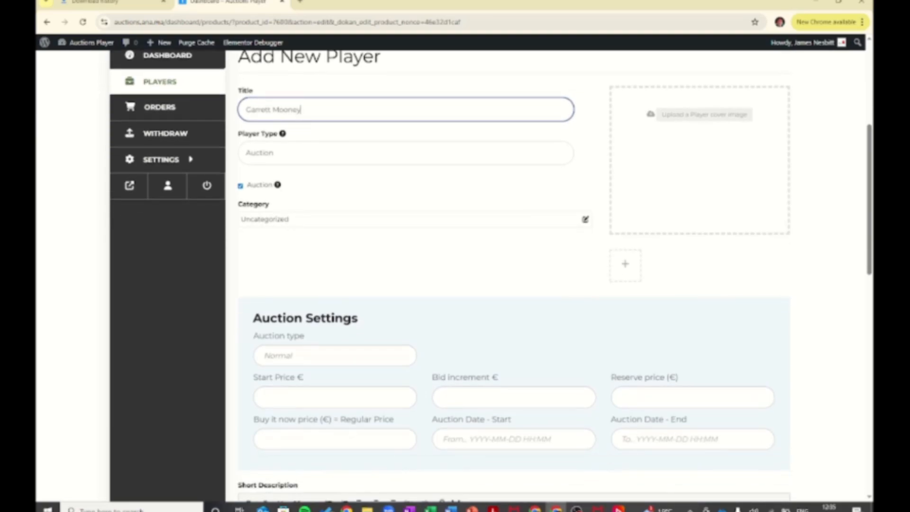
# - Enter auction prices: start 100, bid increment 20, reserve 200 and buy-it-now 1000
pyautogui.click(334, 397)
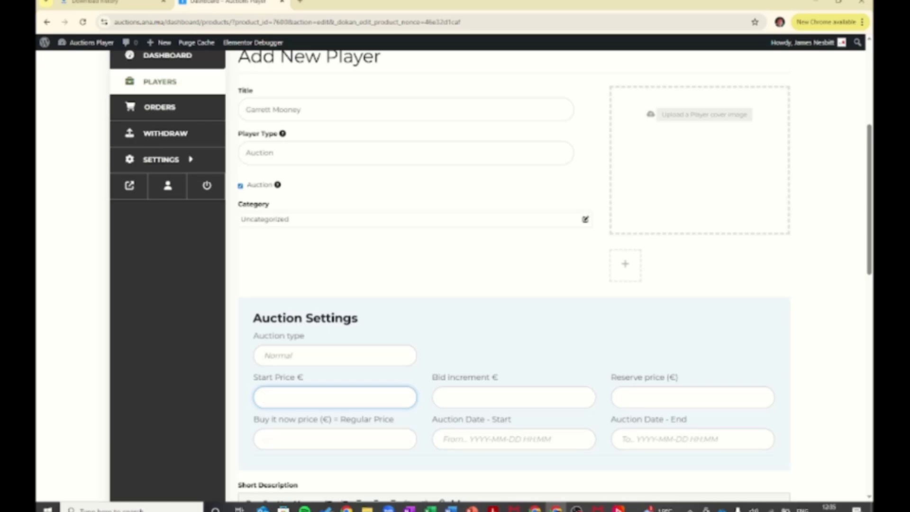
pyautogui.write('1000')
pyautogui.press('BackSpace')
pyautogui.click(443, 397)
pyautogui.write('20')
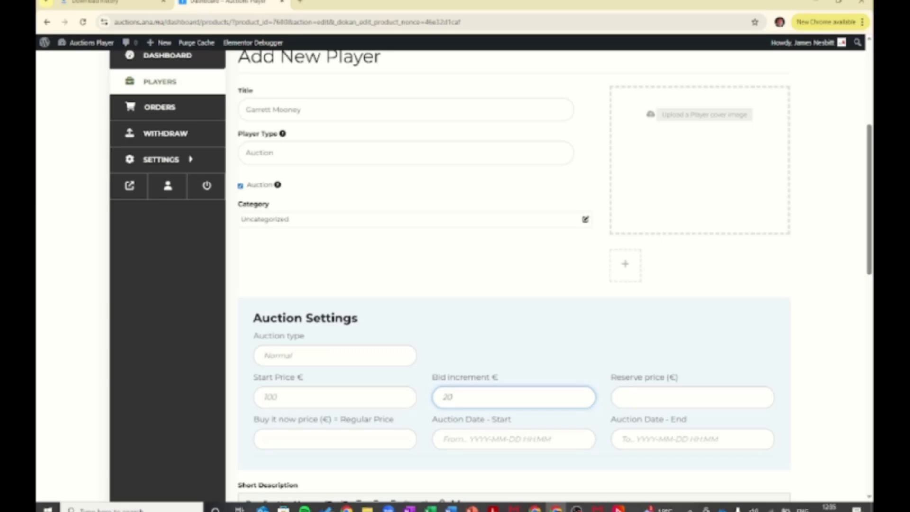
pyautogui.click(621, 397)
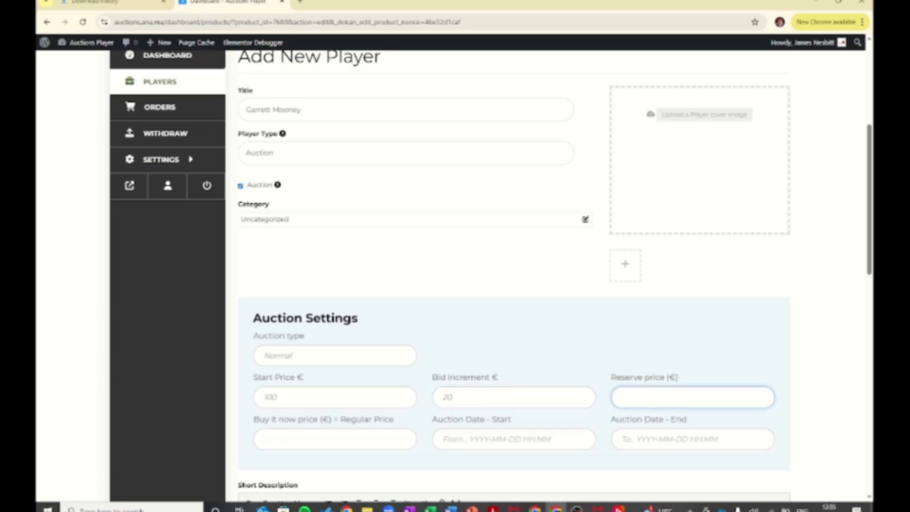
pyautogui.write('200')
pyautogui.scroll(-1, 514, 275)
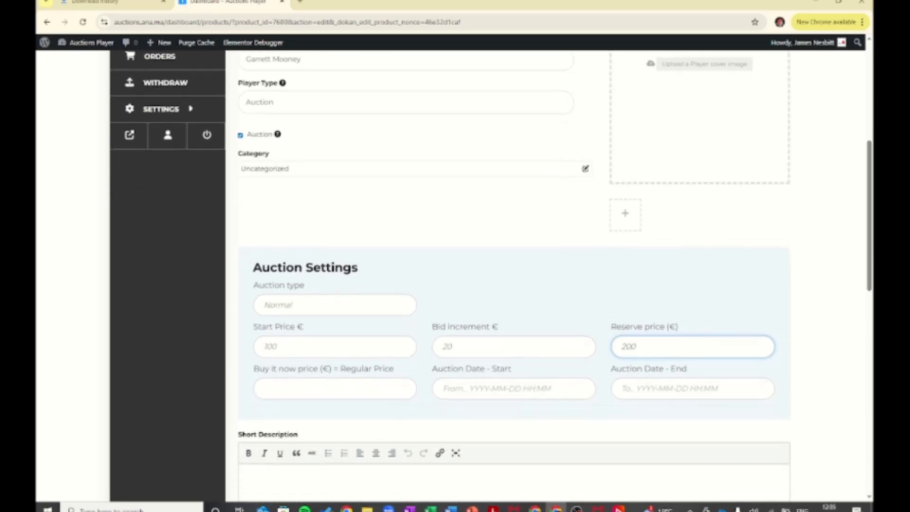
pyautogui.click(334, 389)
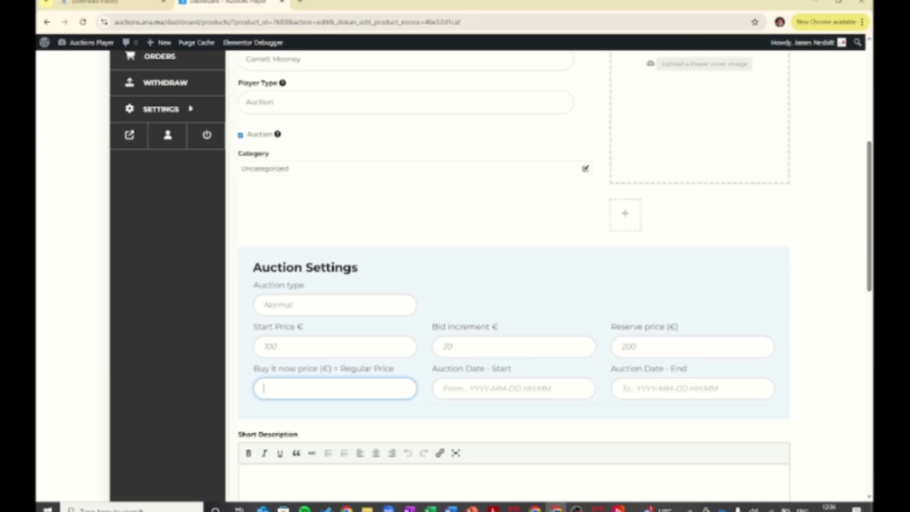
pyautogui.write('1000')
# - Set the auction to run from 22 August 2025 to 6 September 2025
pyautogui.click(493, 388)
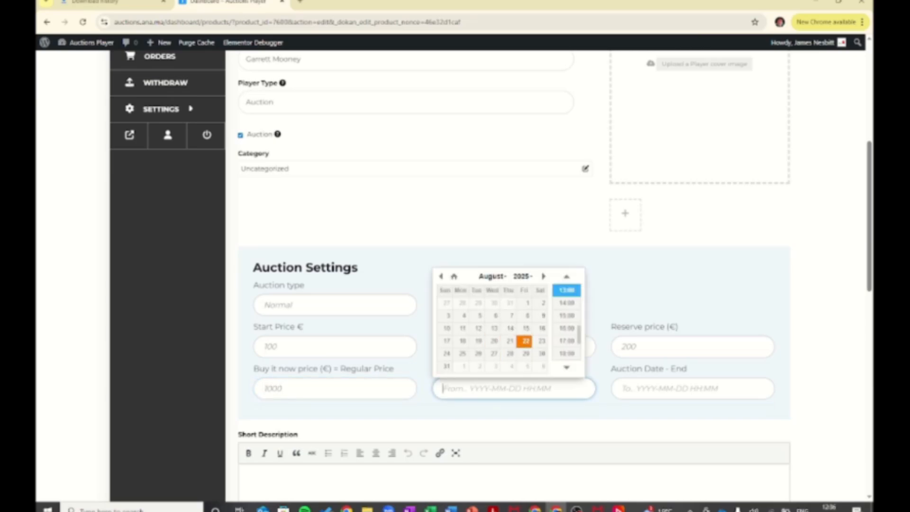
pyautogui.click(525, 341)
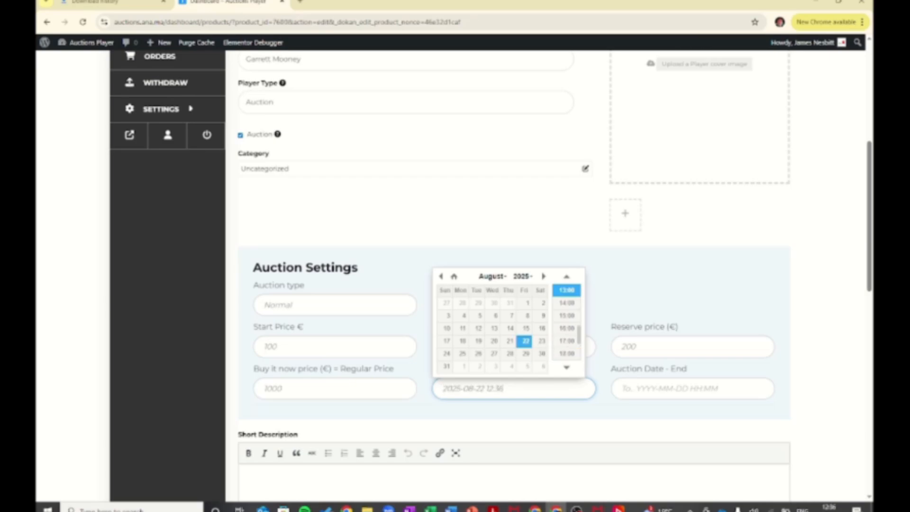
pyautogui.click(687, 388)
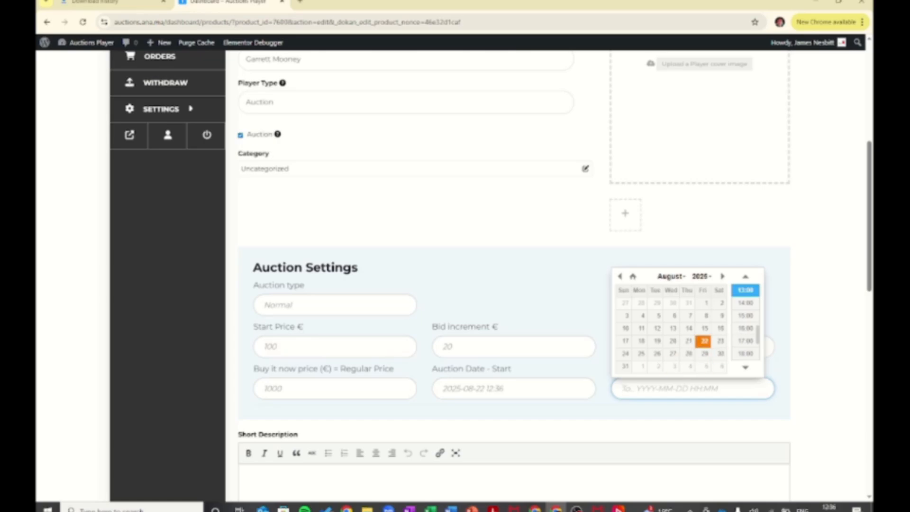
pyautogui.click(722, 275)
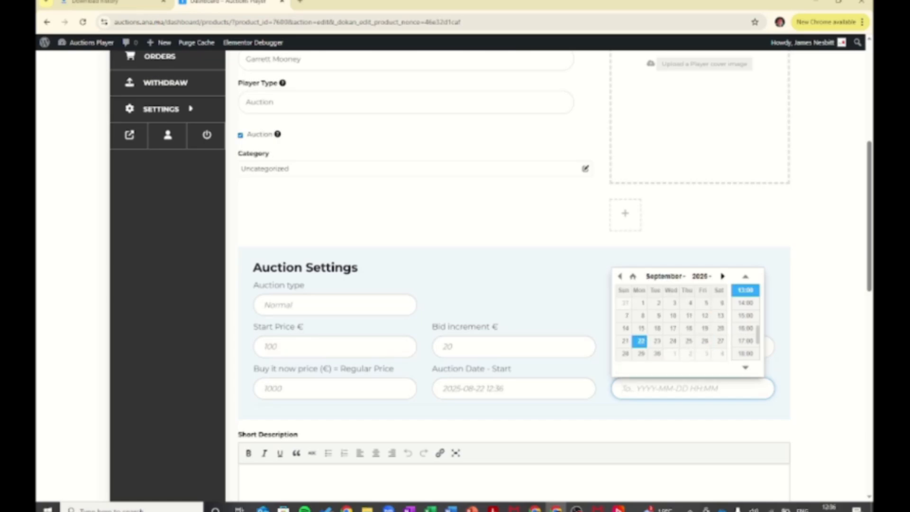
pyautogui.click(719, 302)
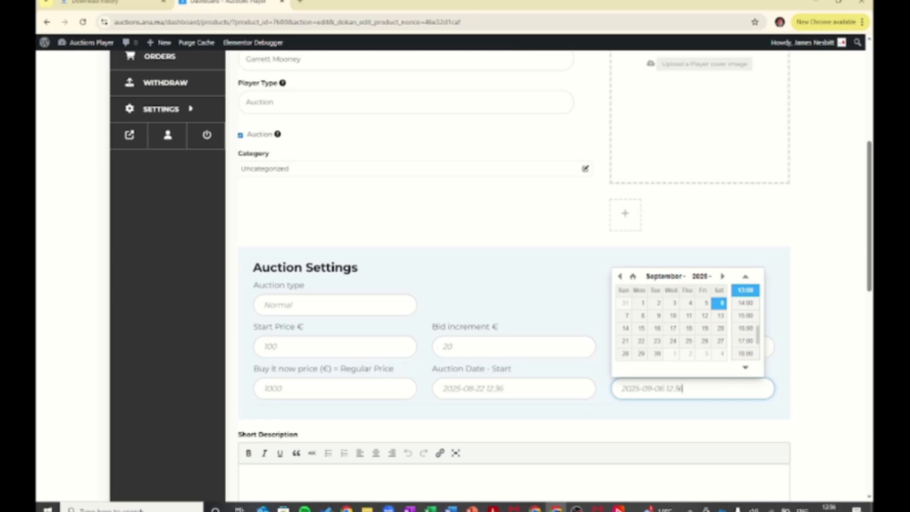
pyautogui.scroll(-1, 491, 276)
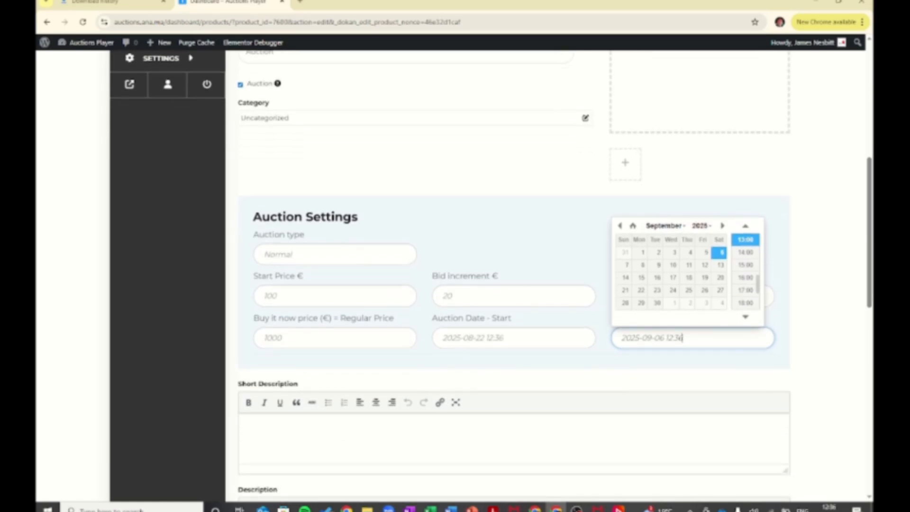
pyautogui.scroll(-1, 490, 276)
# - Type placeholder text into the Short Description editor
pyautogui.click(244, 376)
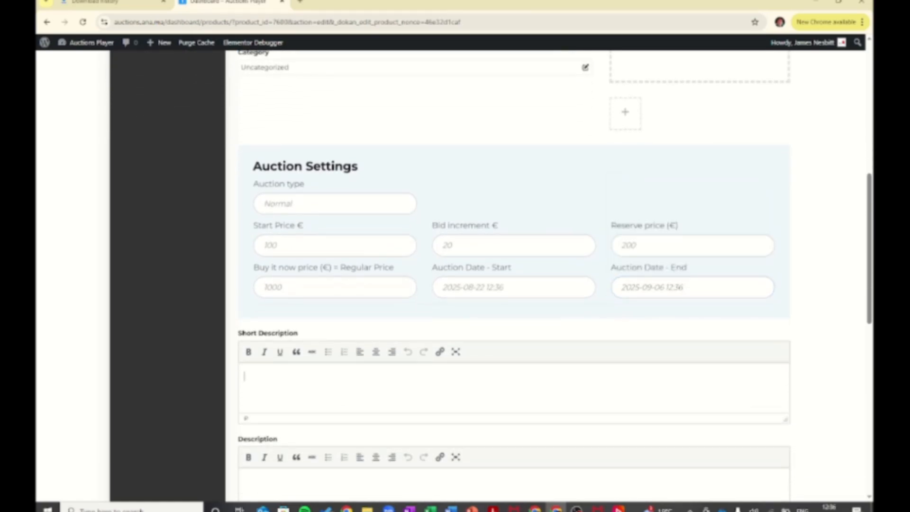
pyautogui.write('srsegdhfjgkkgjk')
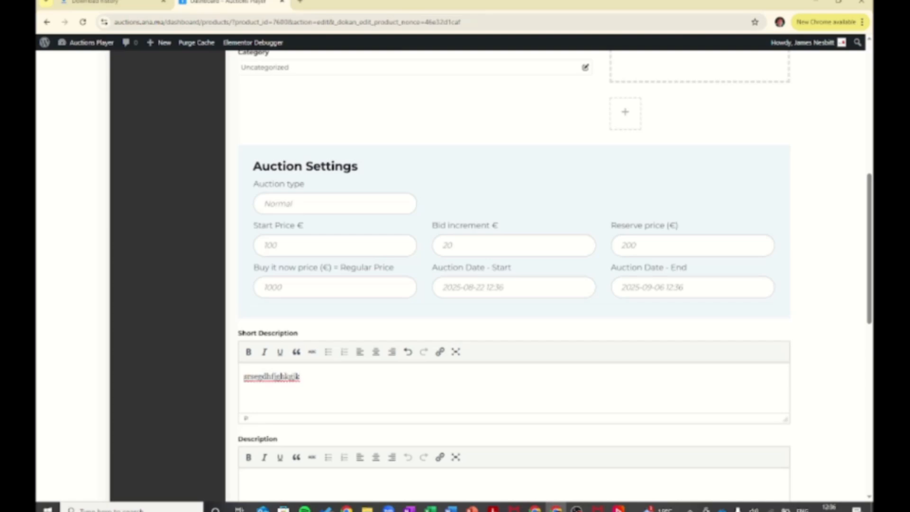
pyautogui.scroll(-2, 513, 275)
# - Paste the short description text into Description and append 'and is a great kicker'
pyautogui.click(244, 381)
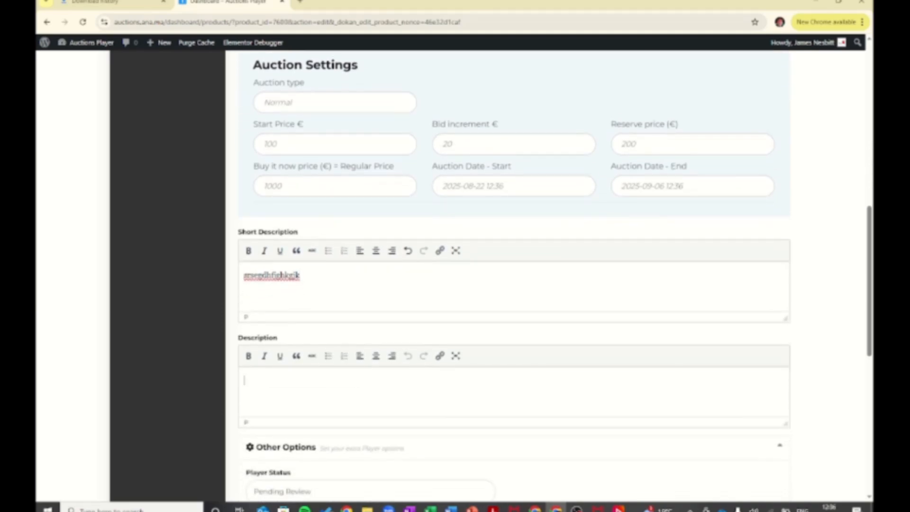
pyautogui.moveTo(300, 275); pyautogui.dragTo(244, 275)
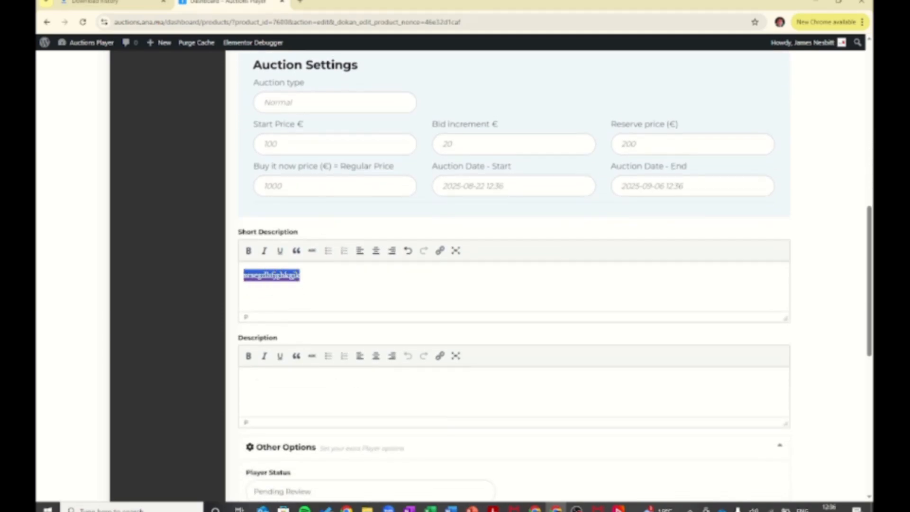
pyautogui.click(245, 380)
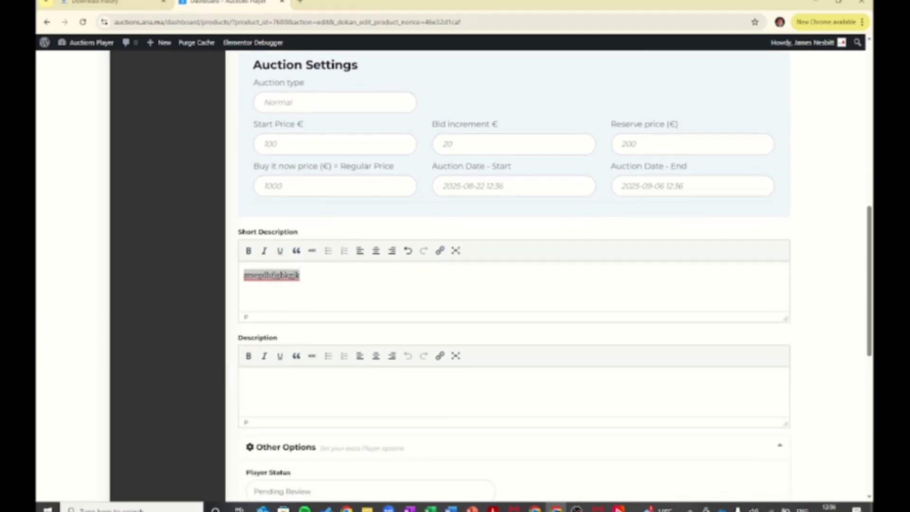
pyautogui.write('srsegdhfjghkgjk')
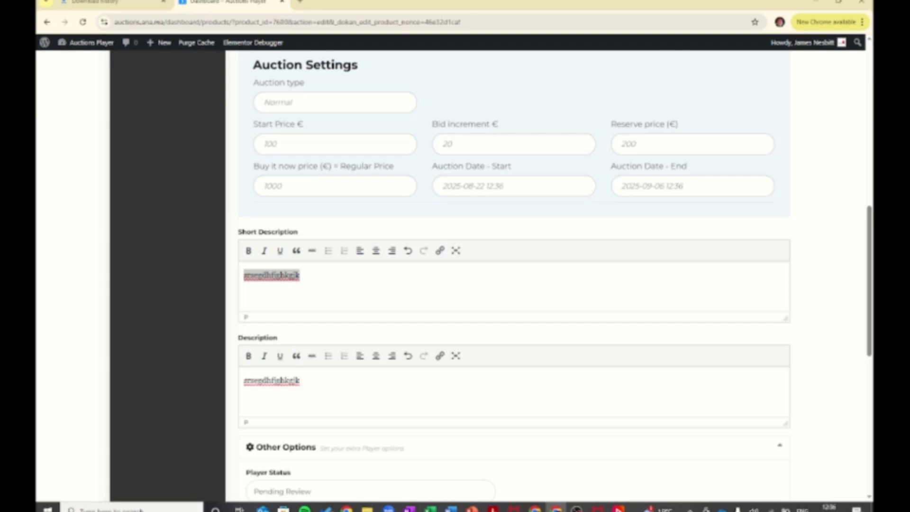
pyautogui.write('and is a great kicker')
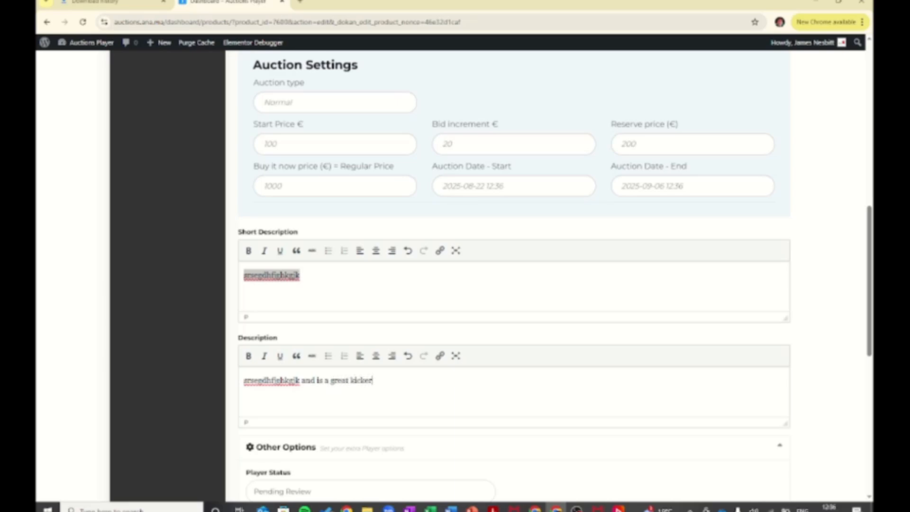
# - Try saving the new player from the bottom of the form
pyautogui.scroll(-2, 555, 275)
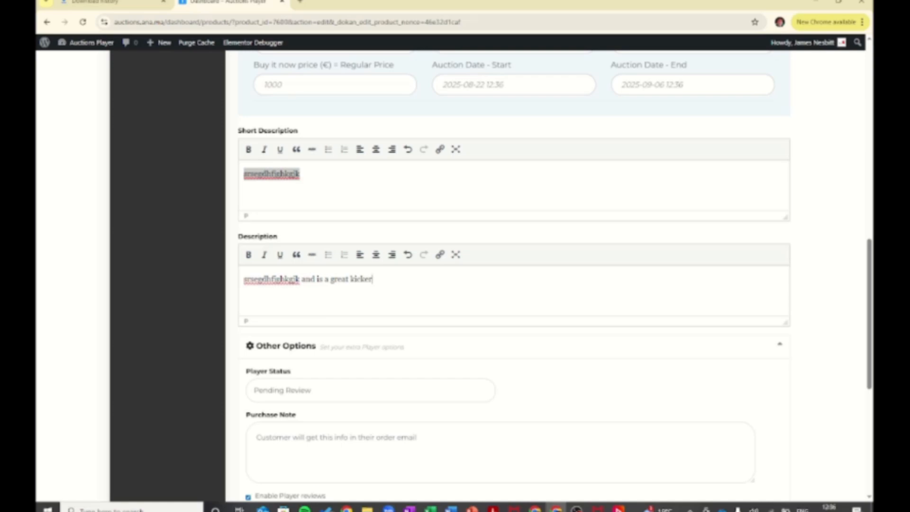
pyautogui.click(256, 437)
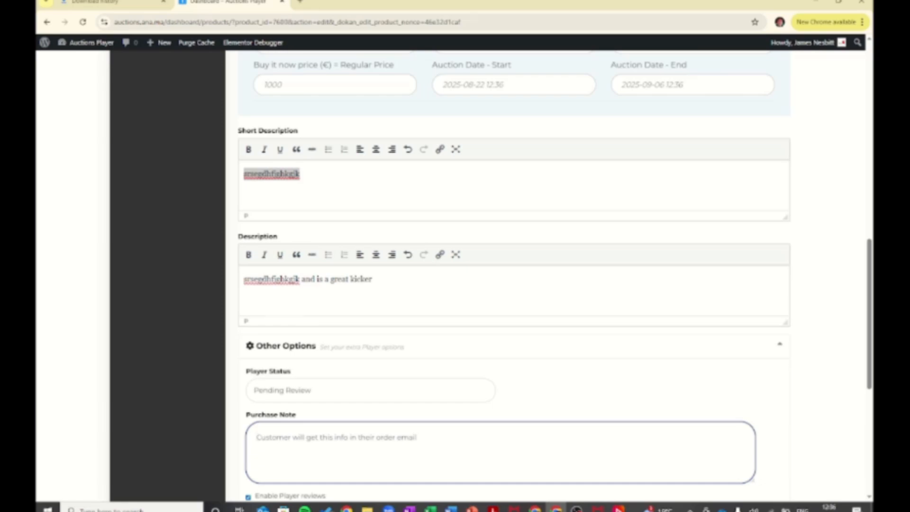
pyautogui.scroll(-2, 507, 275)
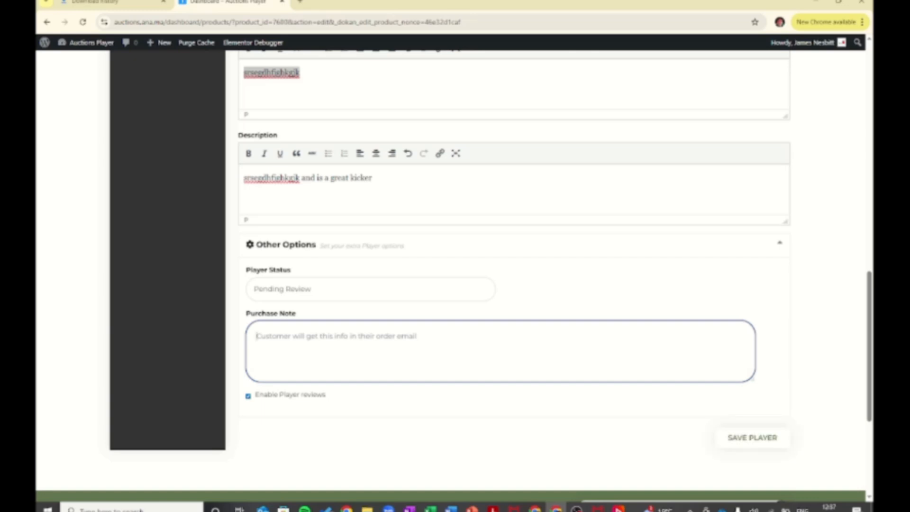
pyautogui.click(752, 438)
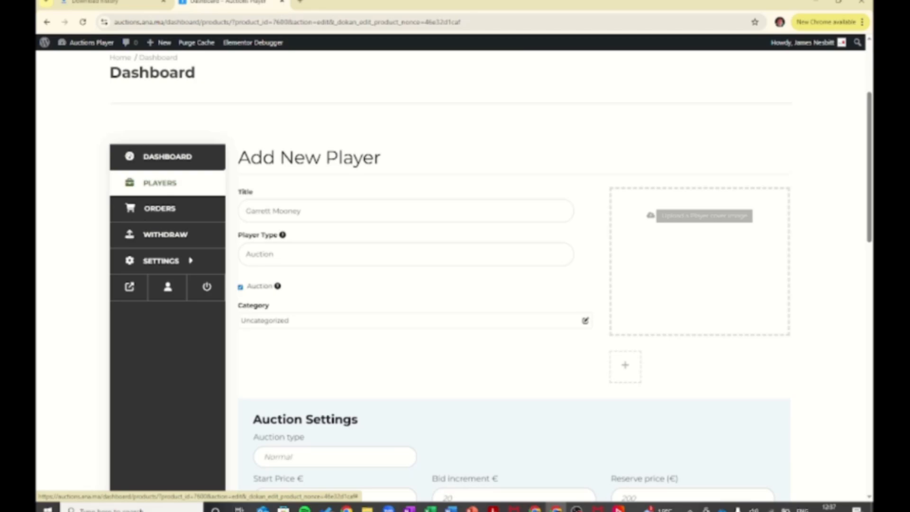
pyautogui.click(703, 216)
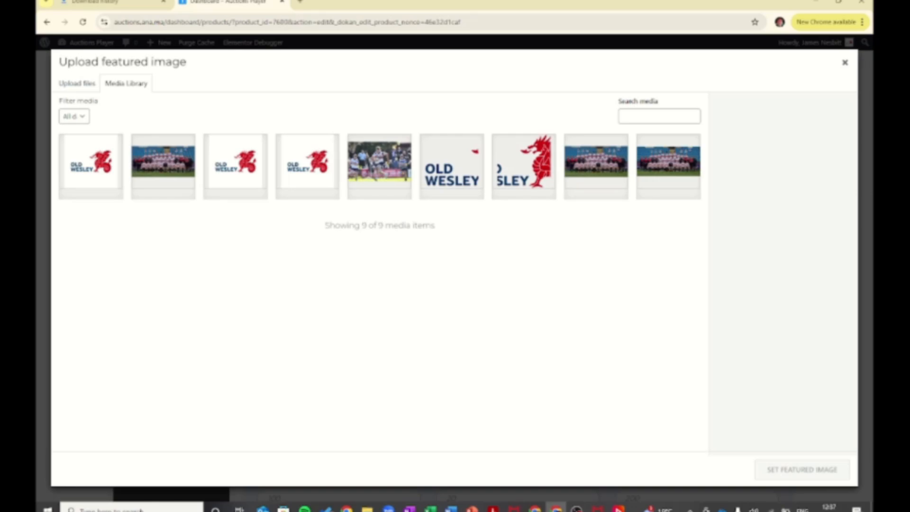
pyautogui.click(379, 165)
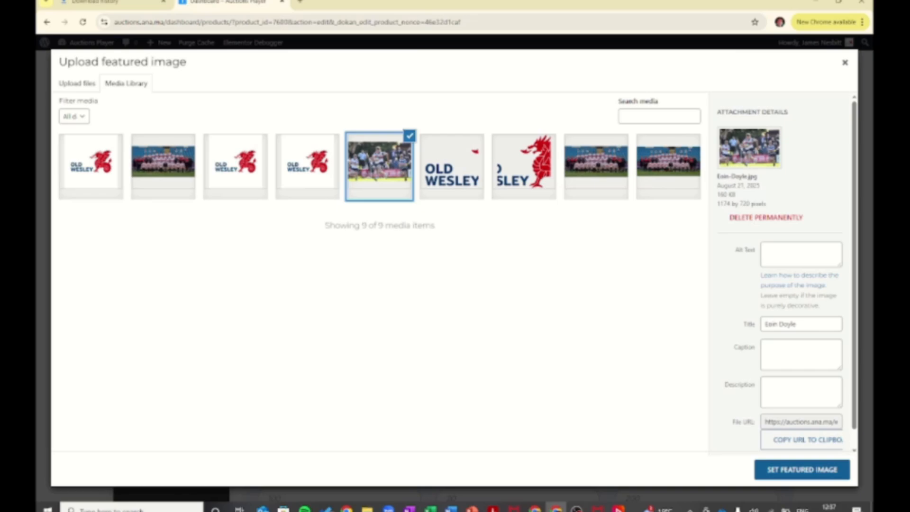
pyautogui.click(801, 469)
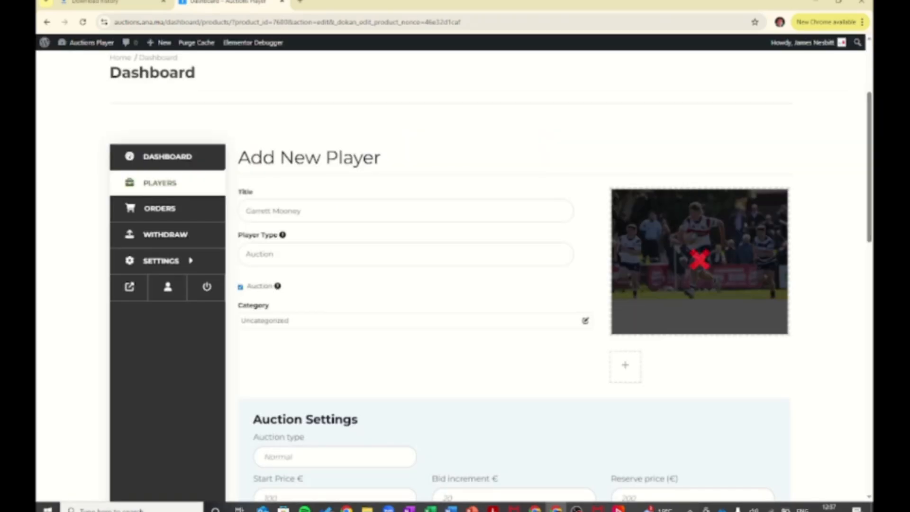
pyautogui.scroll(-13, 514, 275)
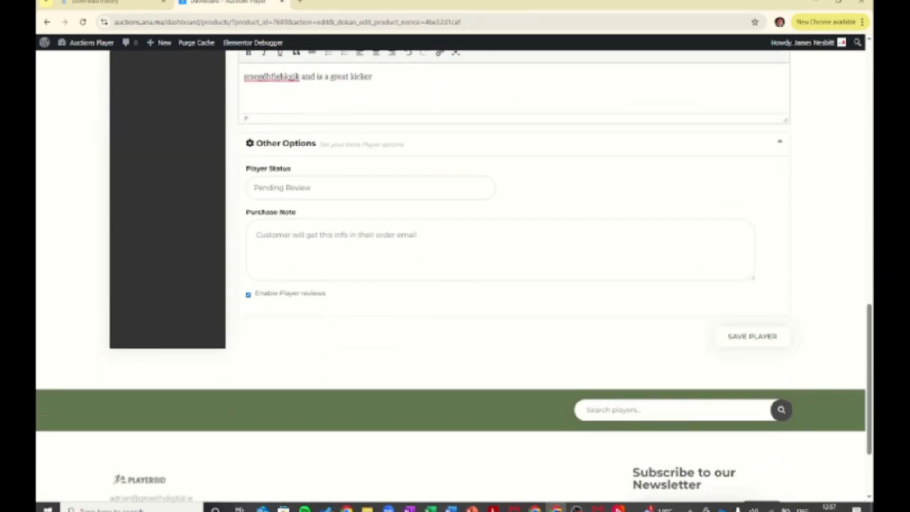
# - Save the auction player and return to its edit page to confirm it is Online
pyautogui.click(752, 337)
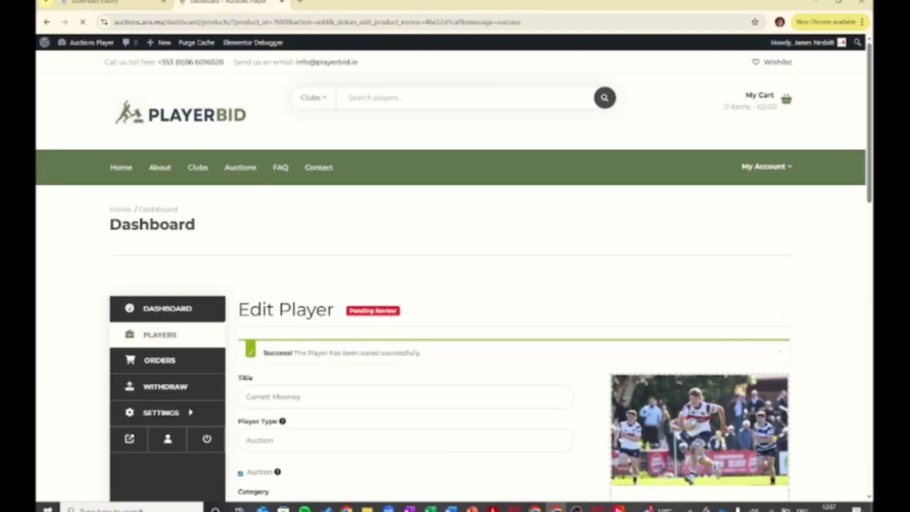
pyautogui.scroll(-2, 739, 341)
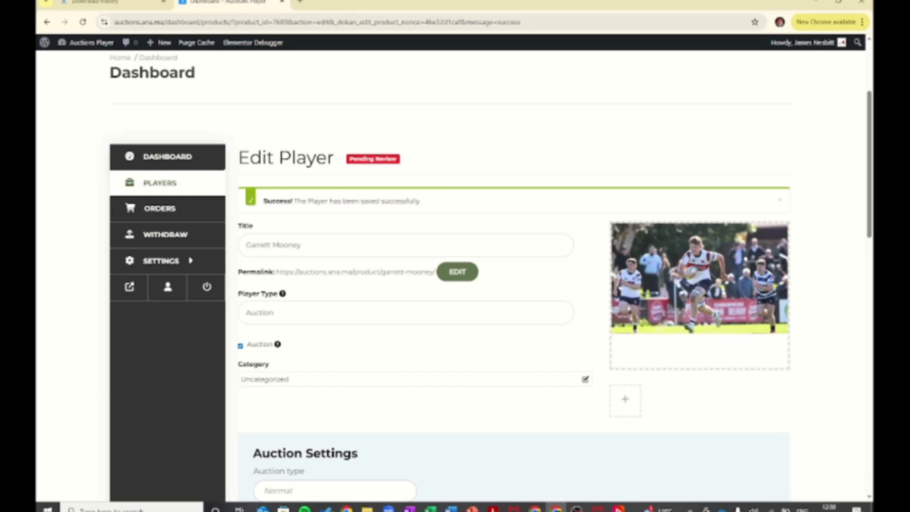
pyautogui.scroll(-2, 489, 275)
pyautogui.scroll(2, 489, 275)
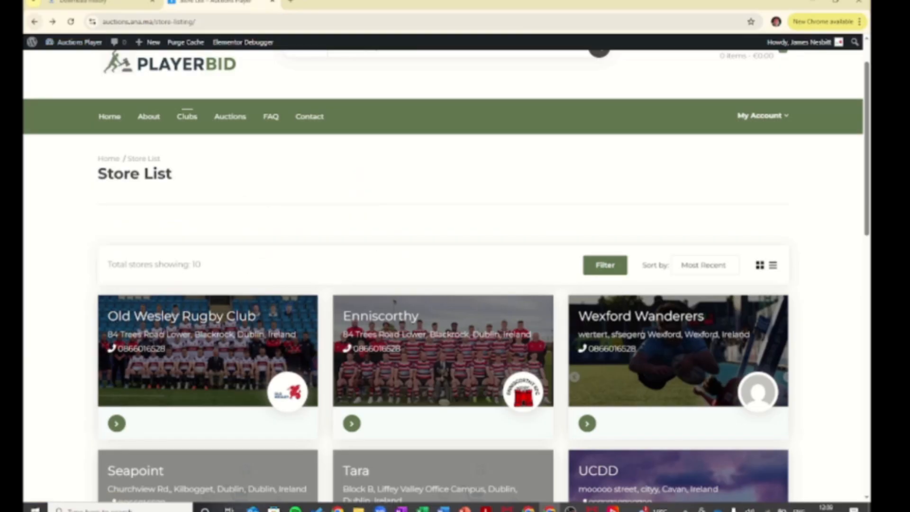
pyautogui.click(34, 21)
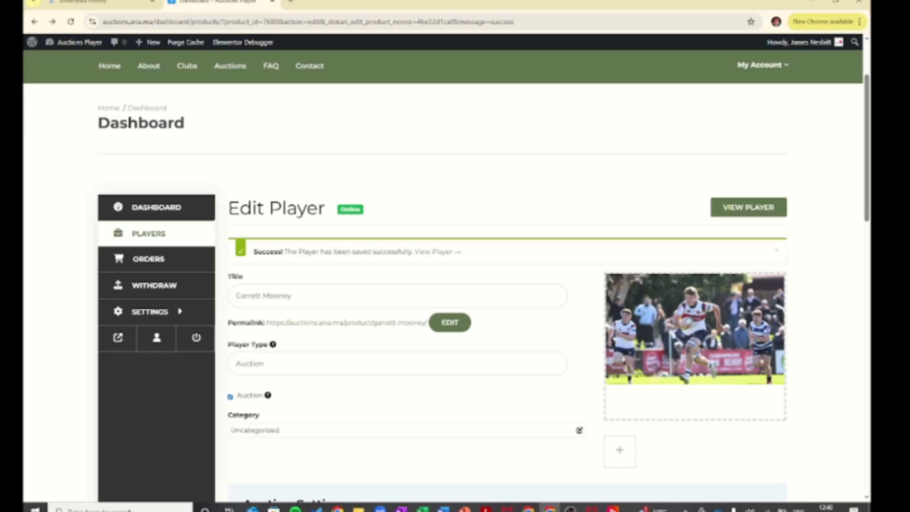
# - Open the Old Wesley Rugby Club store from the store list and find the new player auction
pyautogui.hotkey('alt', 'Right')
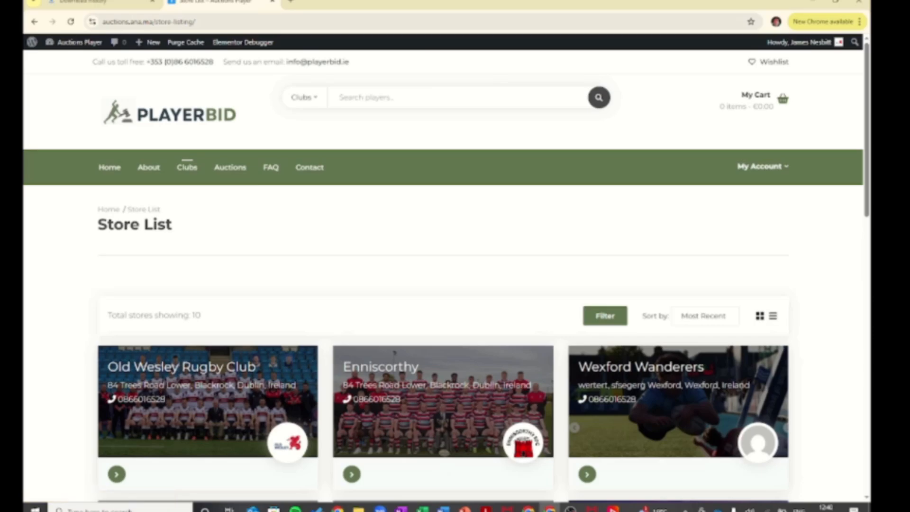
pyautogui.scroll(-1, 443, 275)
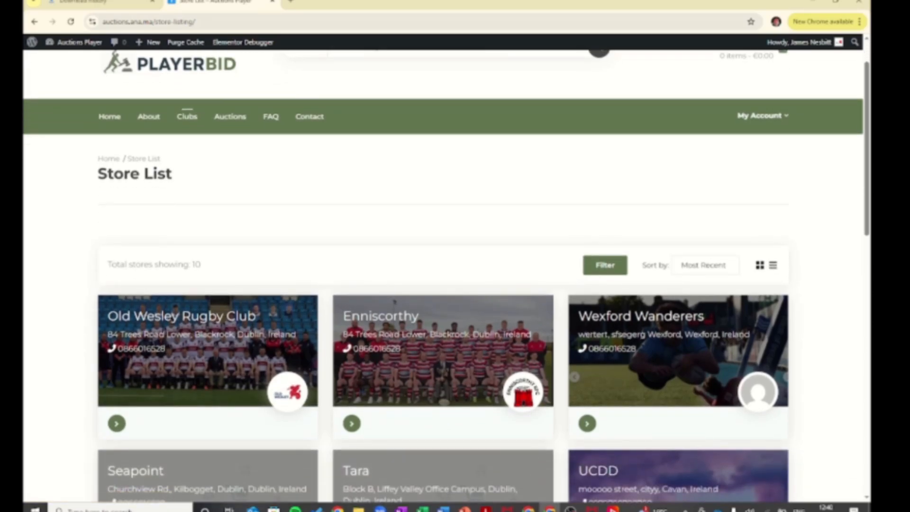
pyautogui.click(181, 316)
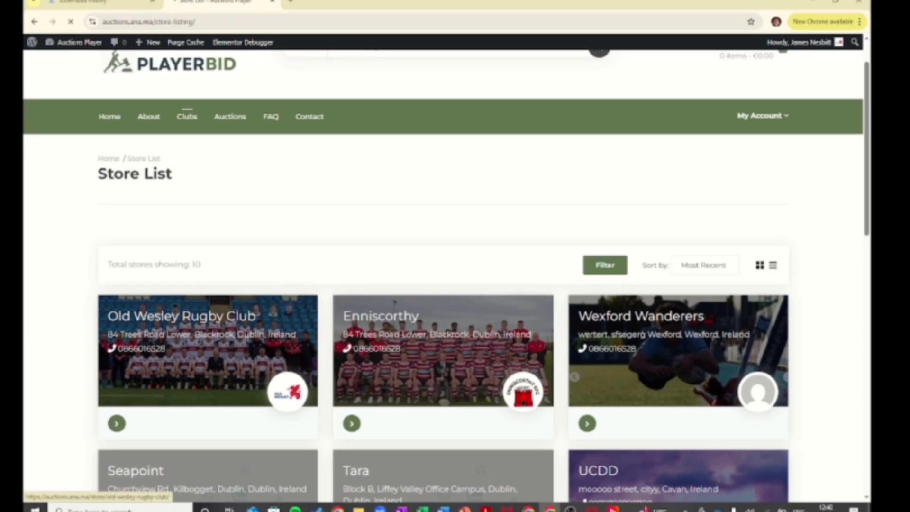
pyautogui.scroll(-5, 446, 275)
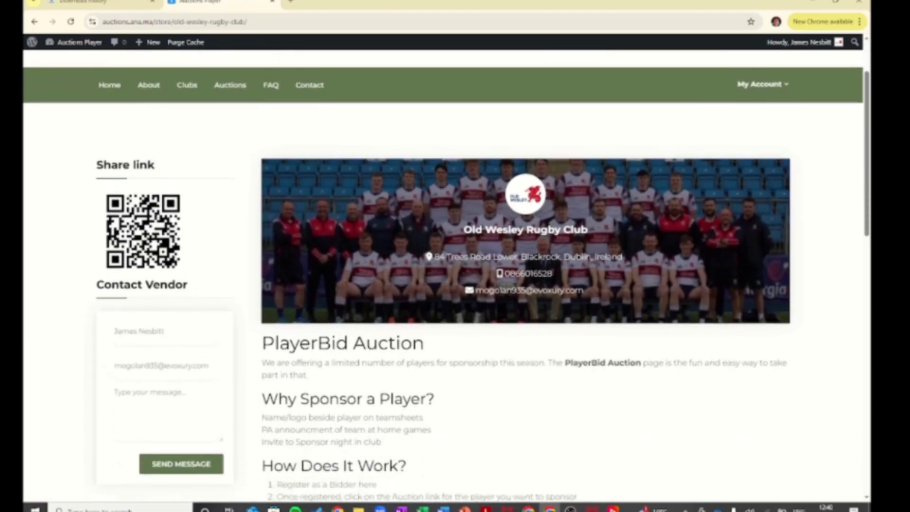
pyautogui.scroll(-7, 481, 274)
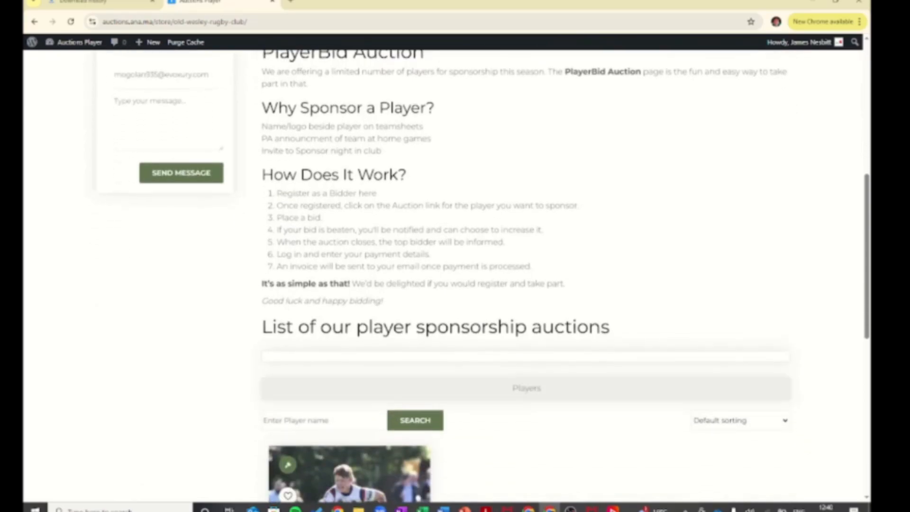